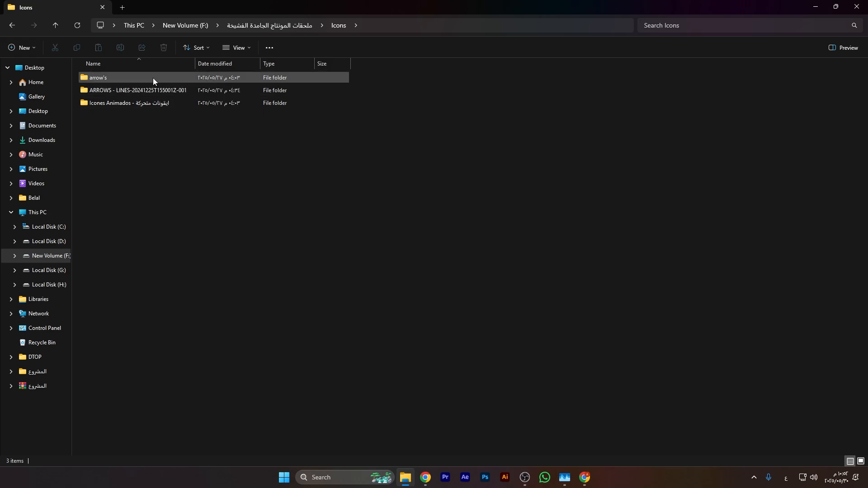
Browse the asset folders and open the Icons folder inside ملحقاتي الخاصة to view its icon images.
{"action": "key", "text": "alt+Left"}
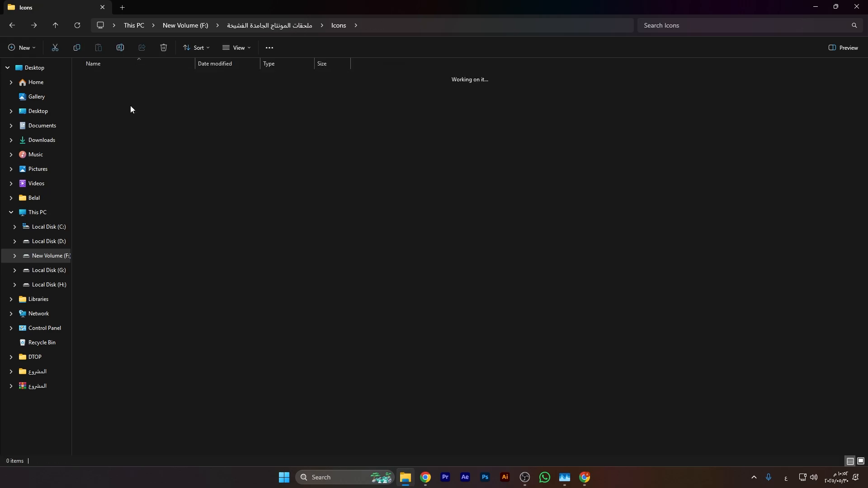
{"action": "double_click", "coordinate": [129, 88]}
{"action": "key", "text": "alt+Left"}
{"action": "key", "text": "alt+Left"}
{"action": "double_click", "coordinate": [163, 192]}
{"action": "double_click", "coordinate": [149, 104]}
{"action": "double_click", "coordinate": [123, 154]}
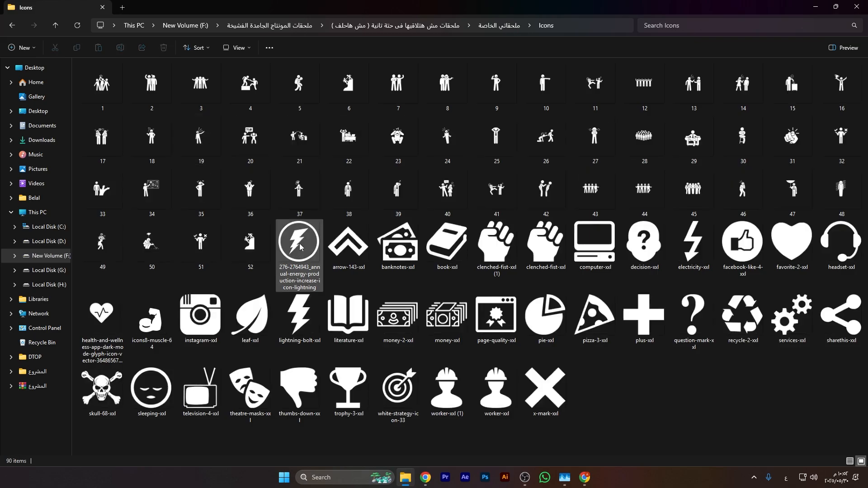
Look through the effects clips in the تأثيرات - effects folder under الفيديوهات القصيرة vid2.
{"action": "key", "text": "alt+Left"}
{"action": "key", "text": "alt+Left"}
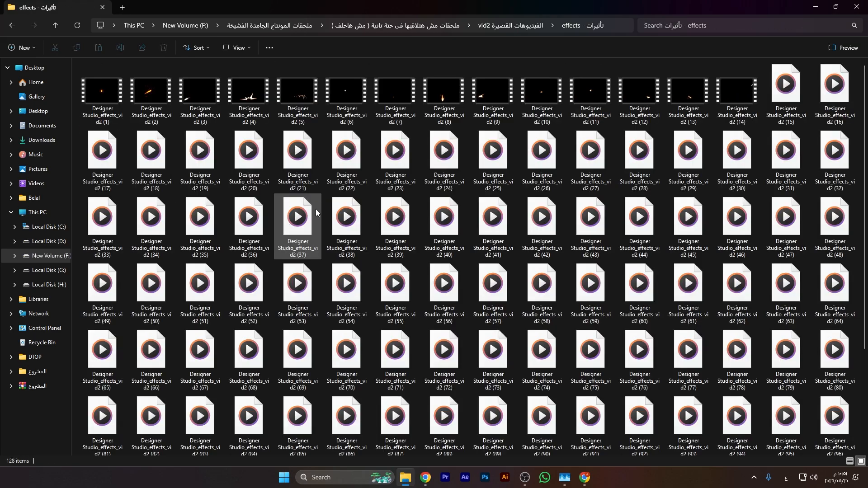
{"action": "scroll", "coordinate": [318, 195], "scroll_direction": "down", "scroll_amount": 3}
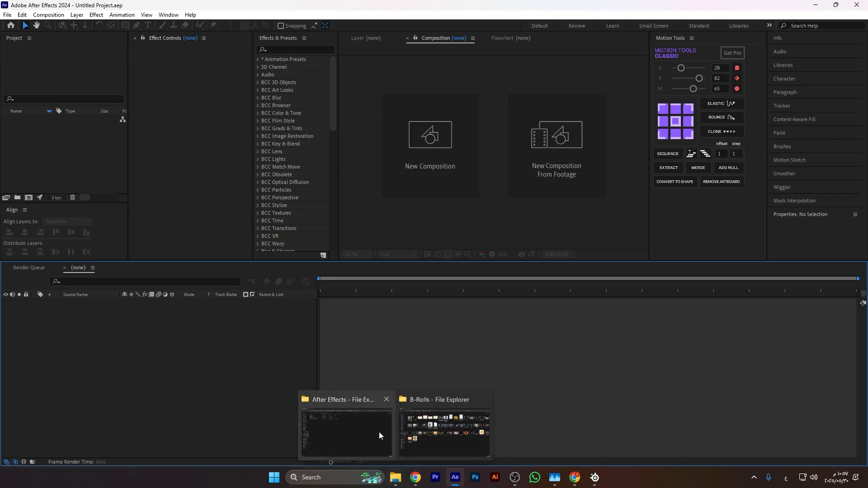
Trim the end of the Solar zt.mp4 layer to 0:00:02:15, where the solar.mp4 layer starts.
{"action": "left_click", "coordinate": [379, 432]}
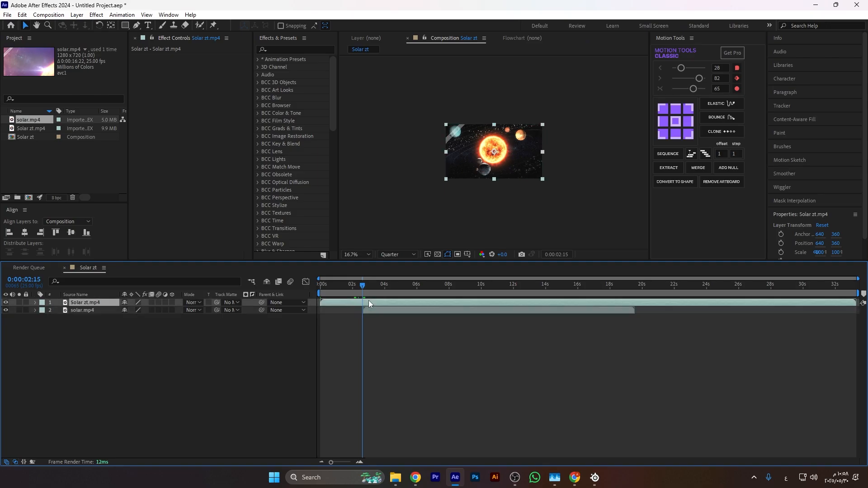
{"action": "key", "text": "alt+bracketright"}
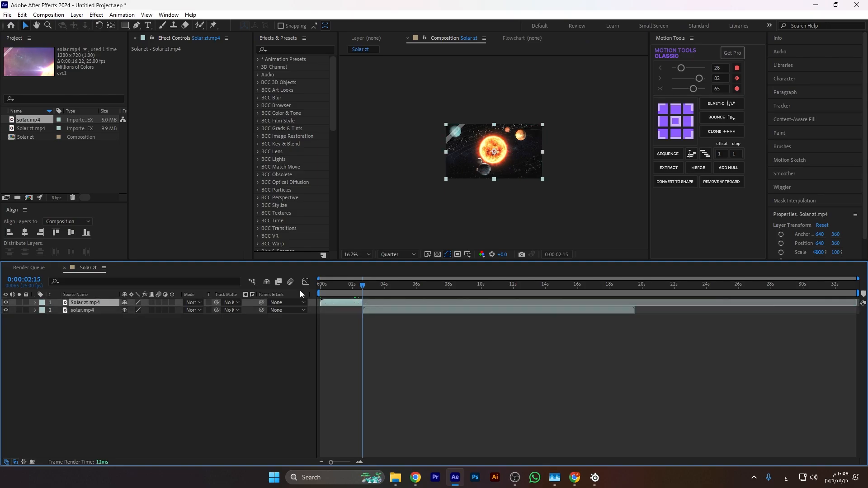
Import the Light Swipe Transitions project file from the File Explorer window into the After Effects project.
{"action": "left_click", "coordinate": [52, 181]}
{"action": "key", "text": "alt+Tab"}
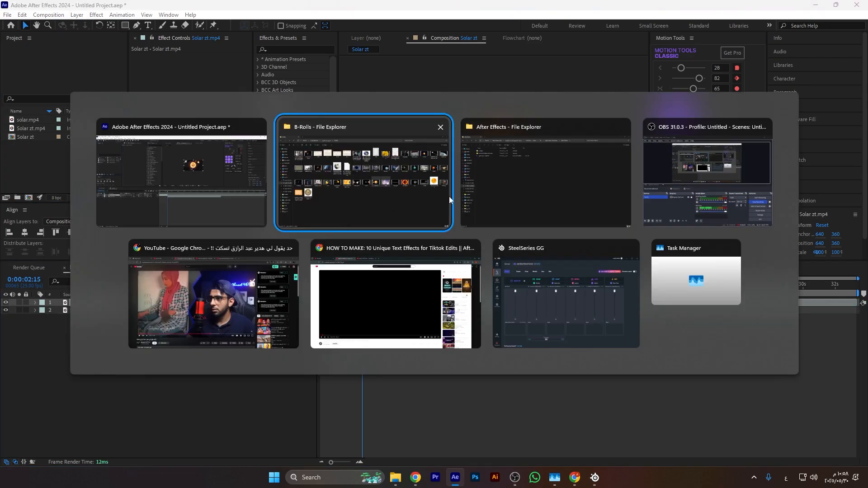
{"action": "key", "text": "alt+Tab"}
{"action": "left_click_drag", "start_coordinate": [118, 107], "coordinate": [44, 164]}
{"action": "key", "text": "alt+Tab"}
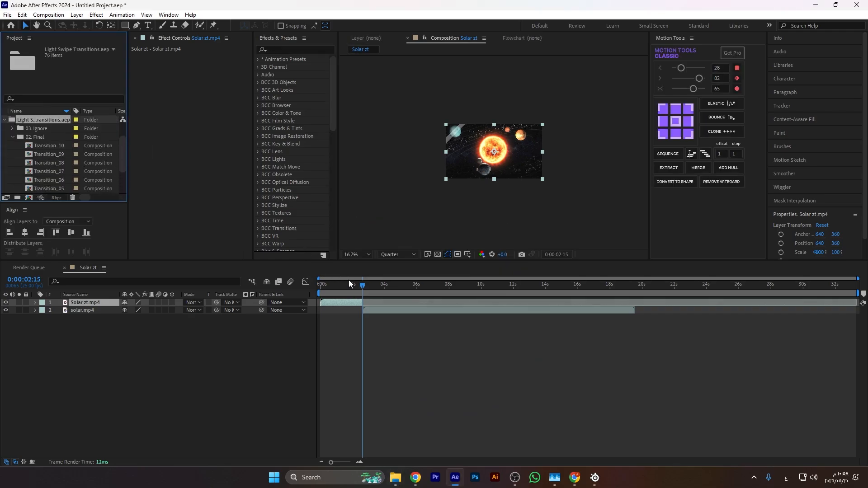
Place Transition_10 on top of both clips over their cut near 0:00:02:15, with the preview magnified to 50%.
{"action": "left_click", "coordinate": [357, 254]}
{"action": "left_click", "coordinate": [357, 345]}
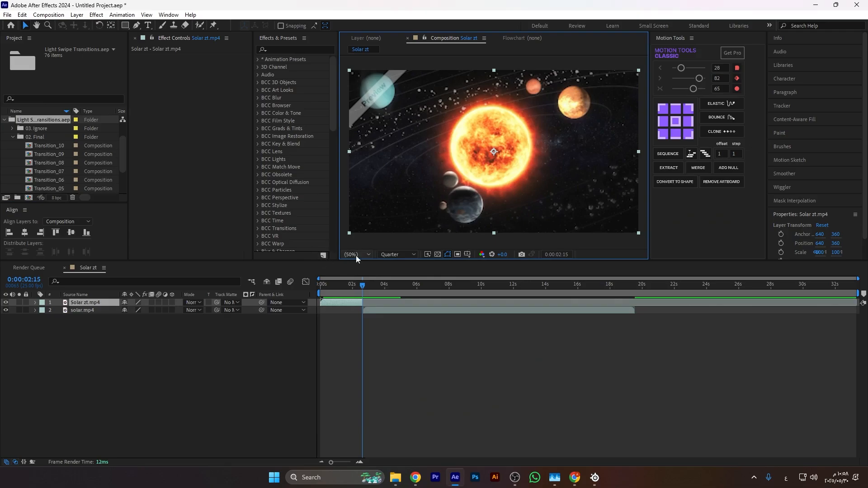
{"action": "left_click_drag", "start_coordinate": [49, 145], "coordinate": [459, 318]}
{"action": "scroll", "coordinate": [350, 310], "scroll_direction": "up", "scroll_amount": 3}
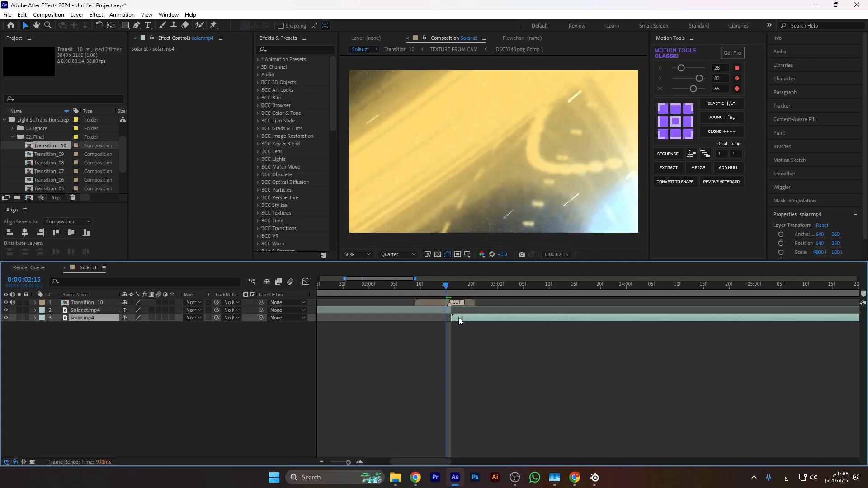
{"action": "left_click", "coordinate": [455, 333]}
{"action": "left_click_drag", "start_coordinate": [400, 286], "coordinate": [445, 292]}
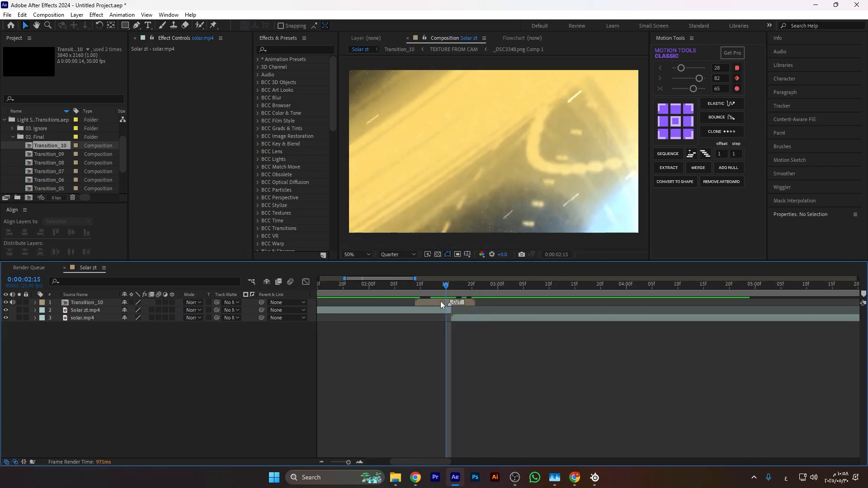
Collapse the transformations of the Transition_10 layer and play back the transition between the two clips.
{"action": "left_click", "coordinate": [440, 301]}
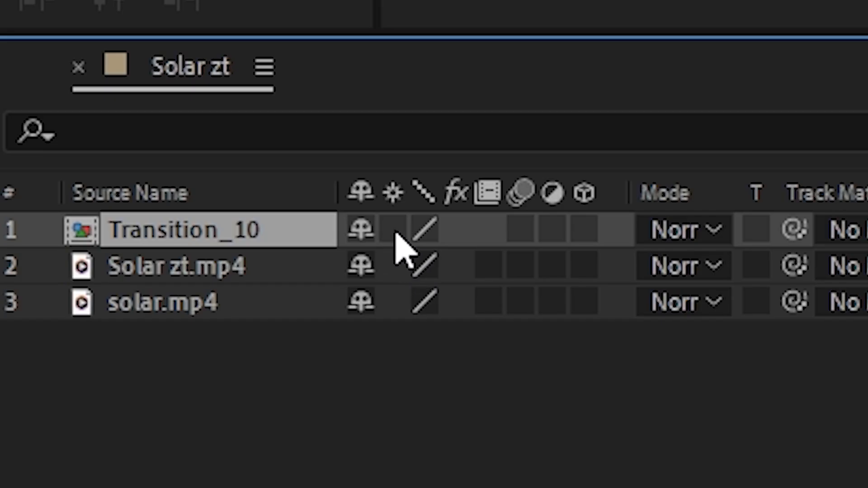
{"action": "left_click", "coordinate": [397, 236]}
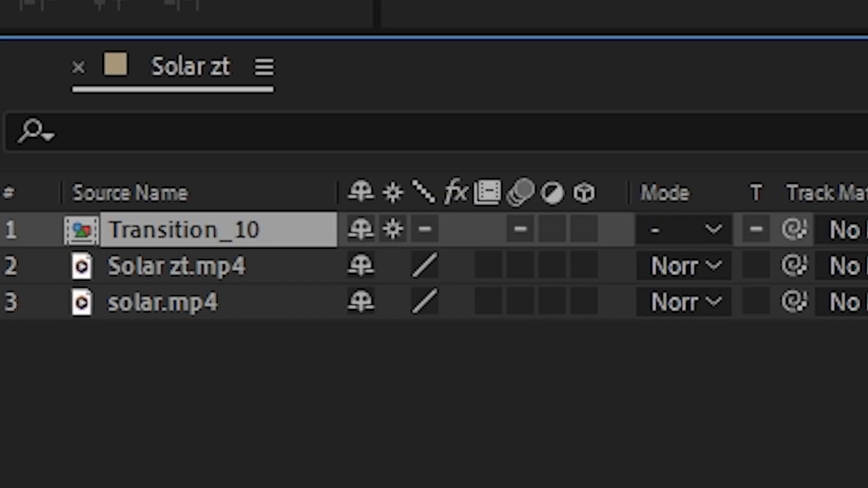
{"action": "left_click_drag", "start_coordinate": [402, 287], "coordinate": [391, 309]}
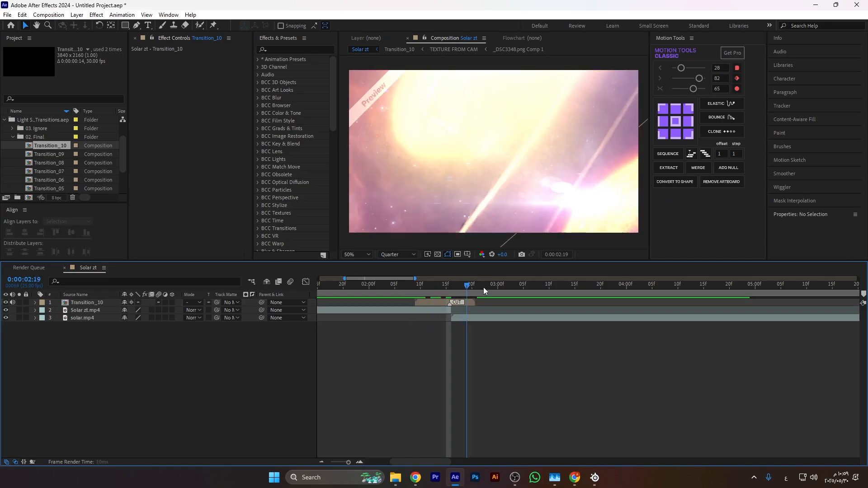
{"action": "key", "text": "space"}
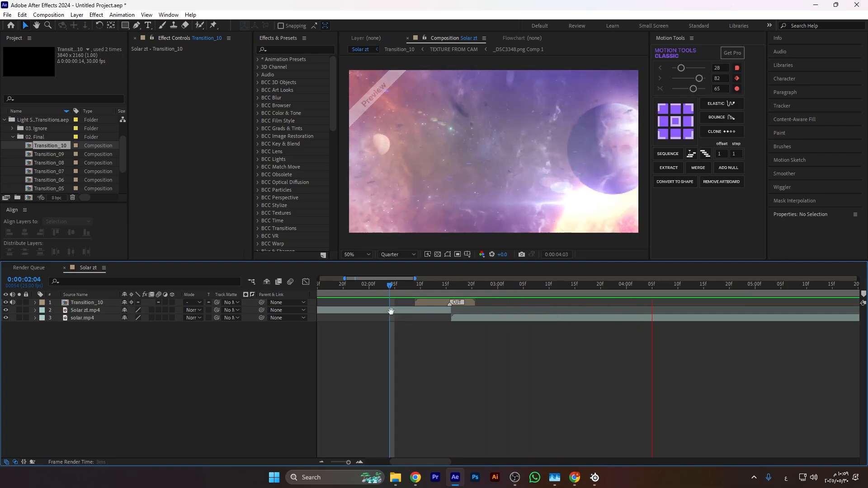
{"action": "key", "text": "space"}
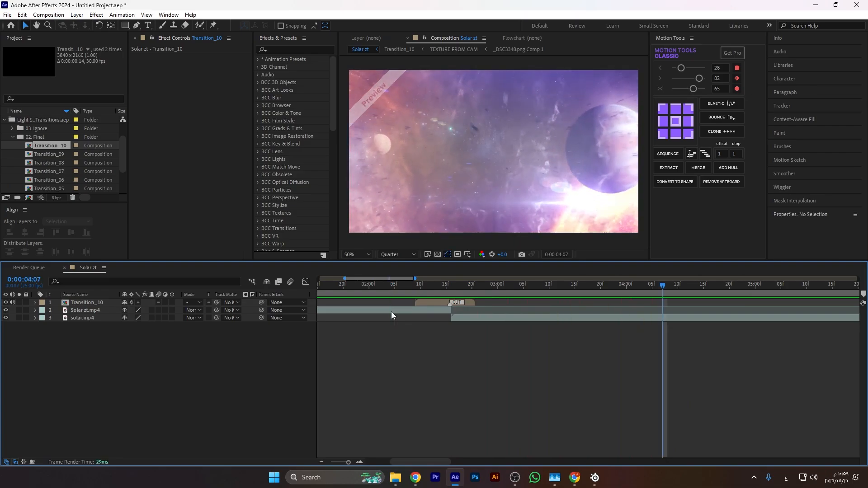
Switch to File Explorer and go up to the Transition - انتقالات folder, opening its AE subfolder.
{"action": "left_click", "coordinate": [11, 131]}
{"action": "key", "text": "alt+Tab"}
{"action": "left_click", "coordinate": [316, 189]}
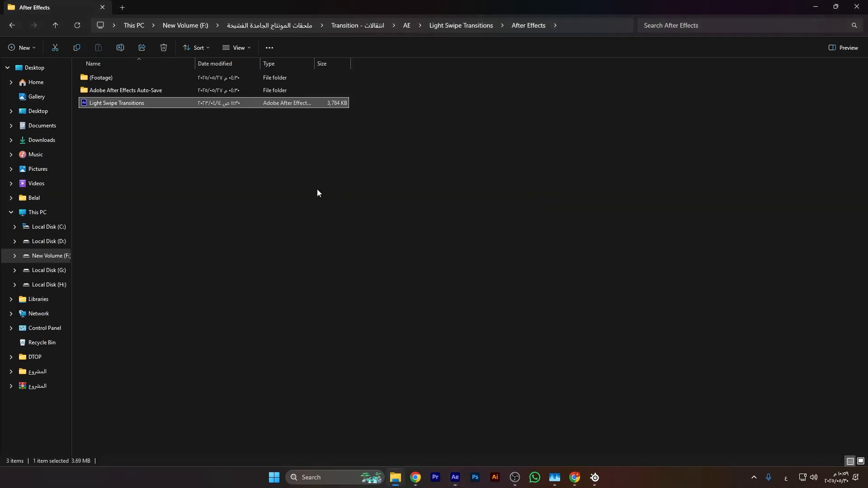
{"action": "key", "text": "alt+Up"}
{"action": "key", "text": "alt+Left"}
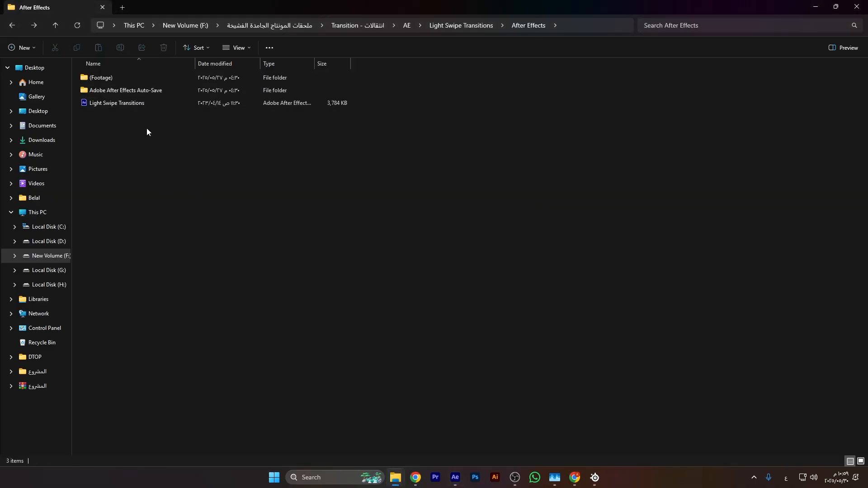
{"action": "key", "text": "alt+Up"}
{"action": "left_click", "coordinate": [376, 26]}
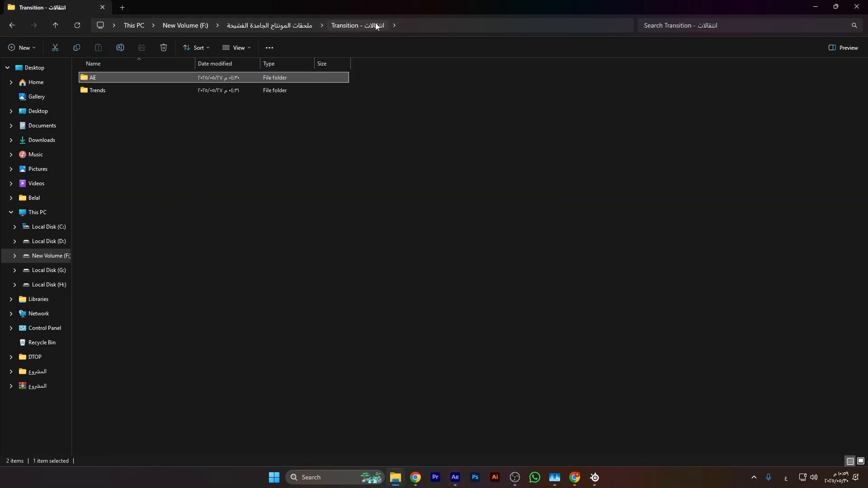
{"action": "double_click", "coordinate": [150, 78]}
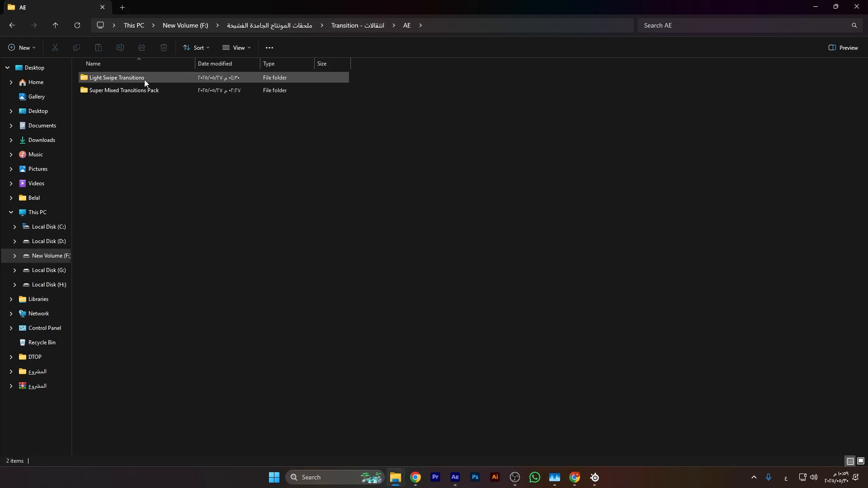
Import the project file from the Super Mixed Transitions Pack folder into the After Effects project.
{"action": "double_click", "coordinate": [188, 91]}
{"action": "left_click_drag", "start_coordinate": [190, 114], "coordinate": [66, 178]}
{"action": "key", "text": "alt+Tab"}
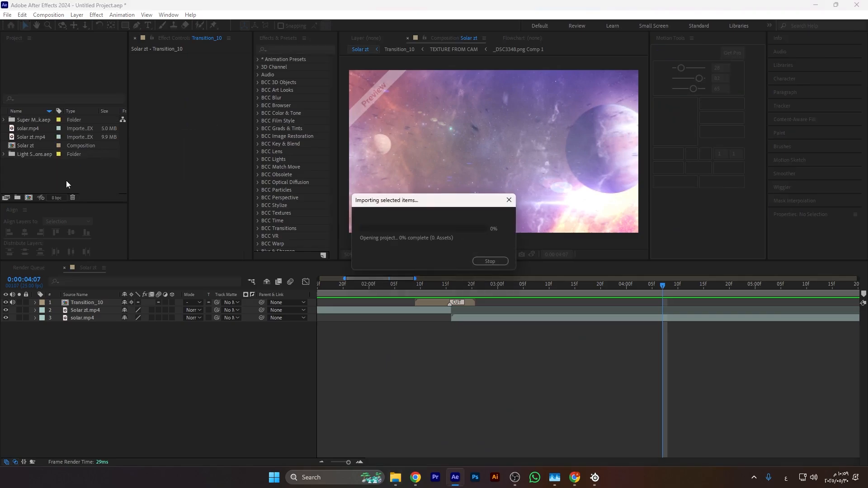
Look through the Super Mixed Transitions Pack in the project, checking the Punch Hole and Psycho Film folders.
{"action": "left_click", "coordinate": [186, 350]}
{"action": "left_click", "coordinate": [46, 137]}
{"action": "scroll", "coordinate": [45, 143], "scroll_direction": "down", "scroll_amount": 2}
{"action": "scroll", "coordinate": [43, 166], "scroll_direction": "up", "scroll_amount": 2}
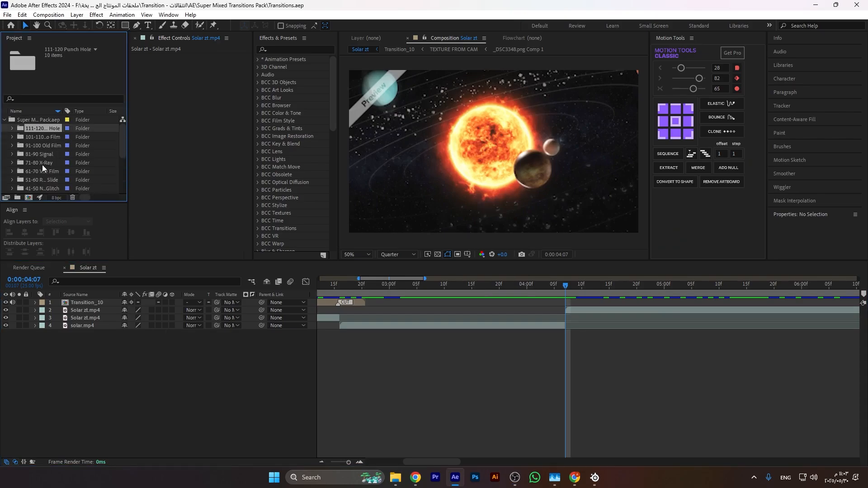
{"action": "left_click", "coordinate": [12, 129]}
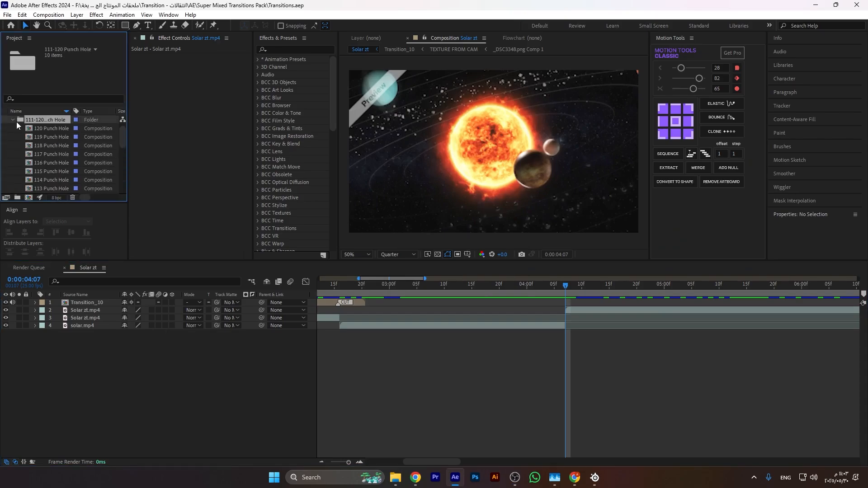
{"action": "scroll", "coordinate": [49, 134], "scroll_direction": "down", "scroll_amount": 4}
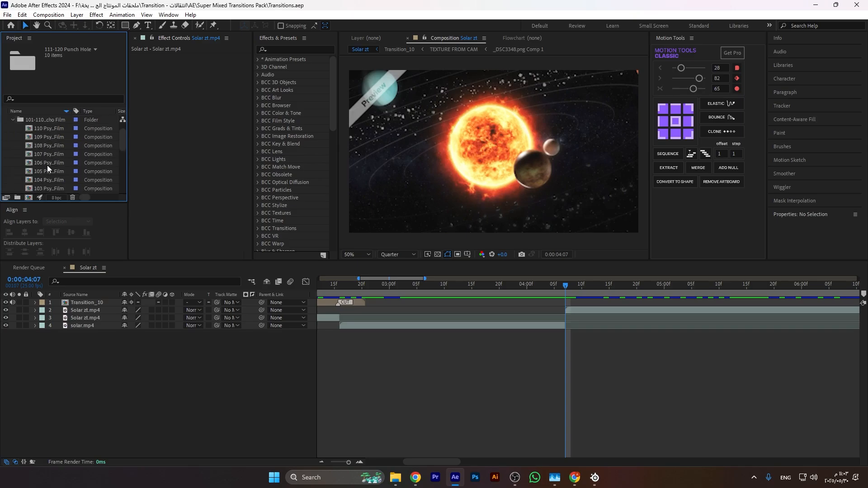
{"action": "left_click", "coordinate": [12, 120]}
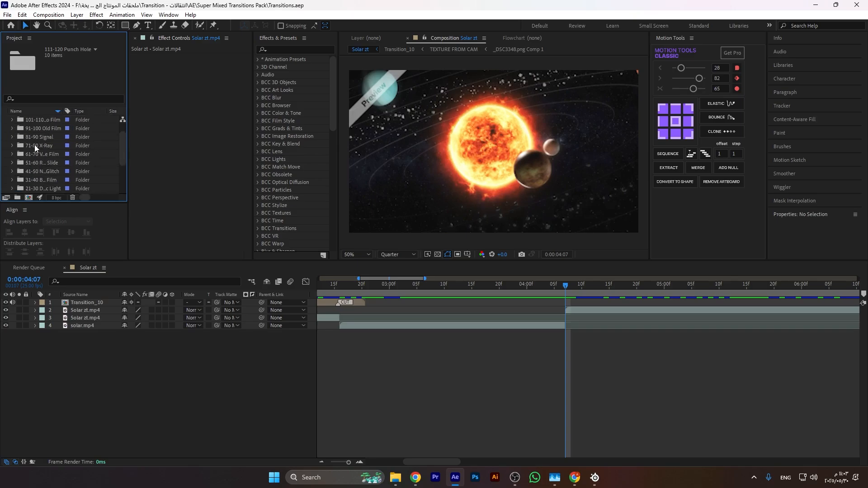
Try the 98 Old Film transition over the cut at 0:00:04:07 with its transformations collapsed, and delete it.
{"action": "left_click", "coordinate": [12, 129]}
{"action": "left_click_drag", "start_coordinate": [44, 147], "coordinate": [552, 312]}
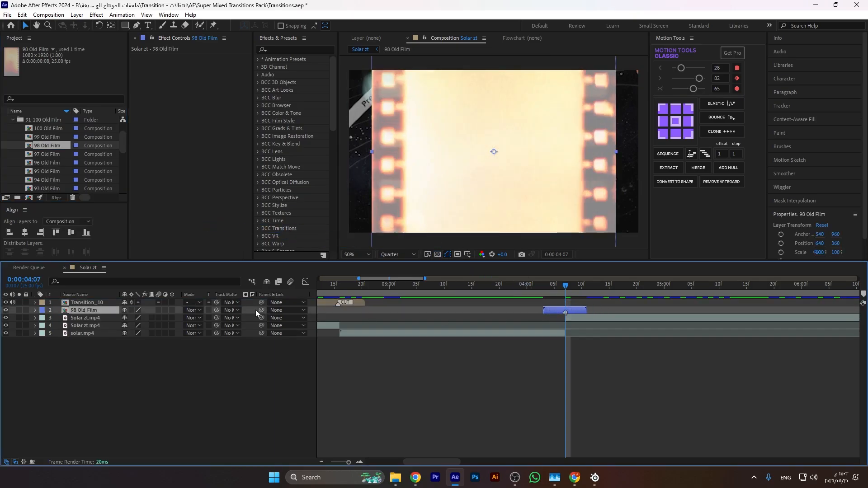
{"action": "left_click", "coordinate": [131, 311]}
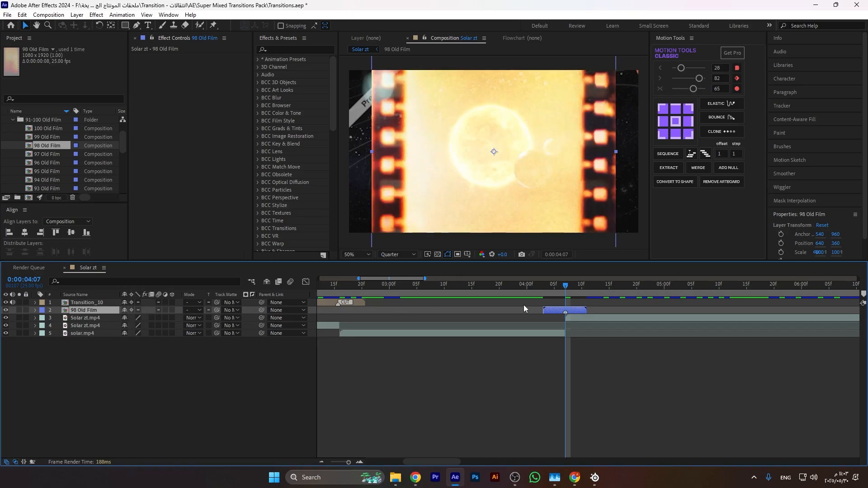
{"action": "left_click_drag", "start_coordinate": [532, 293], "coordinate": [565, 304]}
{"action": "key", "text": "Delete"}
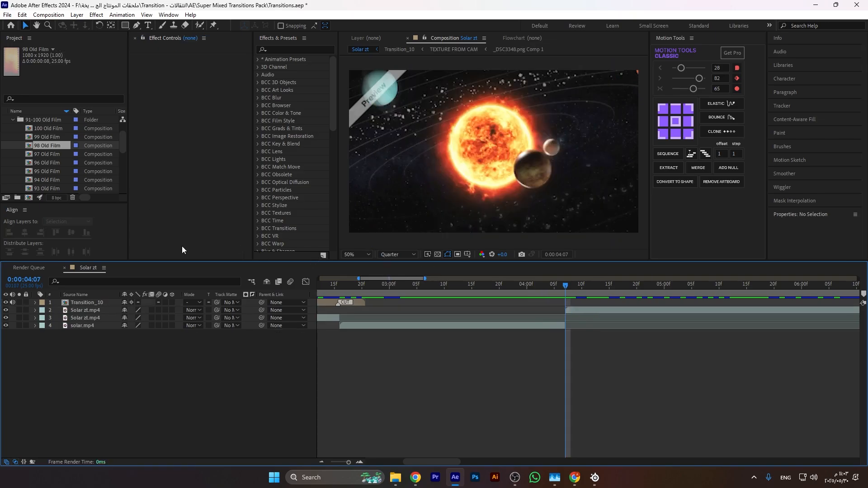
Try 46 Neon Glitch from the 41-50 Neon Glitch folder over the 0:00:04:07 cut, and undo its placement.
{"action": "left_click", "coordinate": [14, 121]}
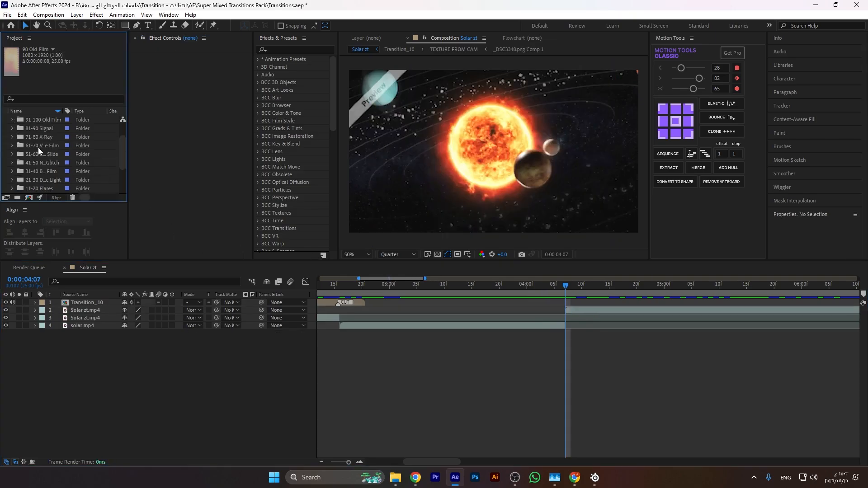
{"action": "left_click", "coordinate": [42, 162]}
{"action": "left_click", "coordinate": [12, 162]}
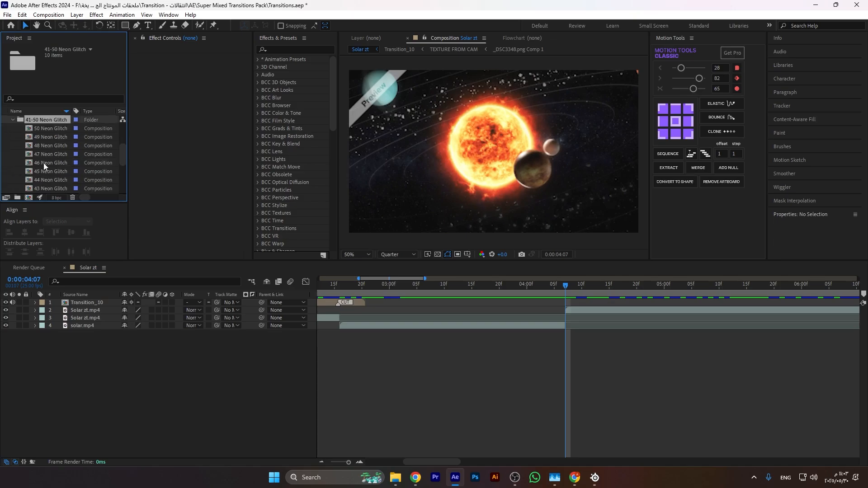
{"action": "left_click_drag", "start_coordinate": [44, 165], "coordinate": [552, 315]}
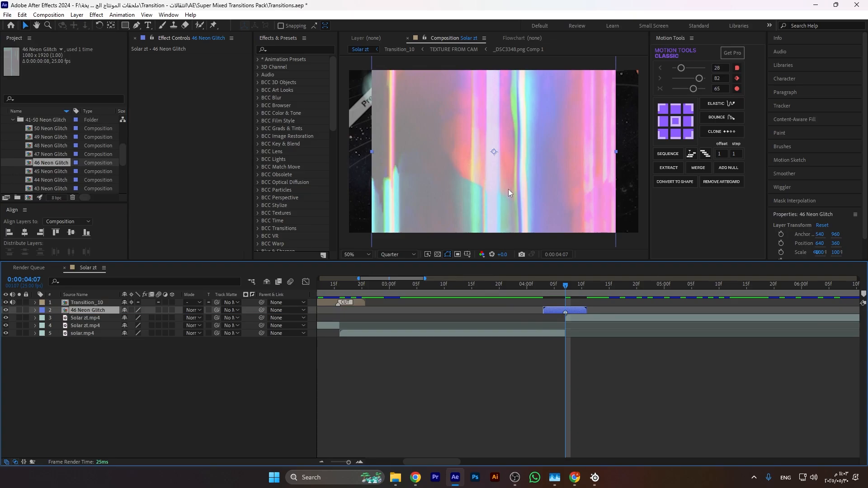
{"action": "key", "text": "s"}
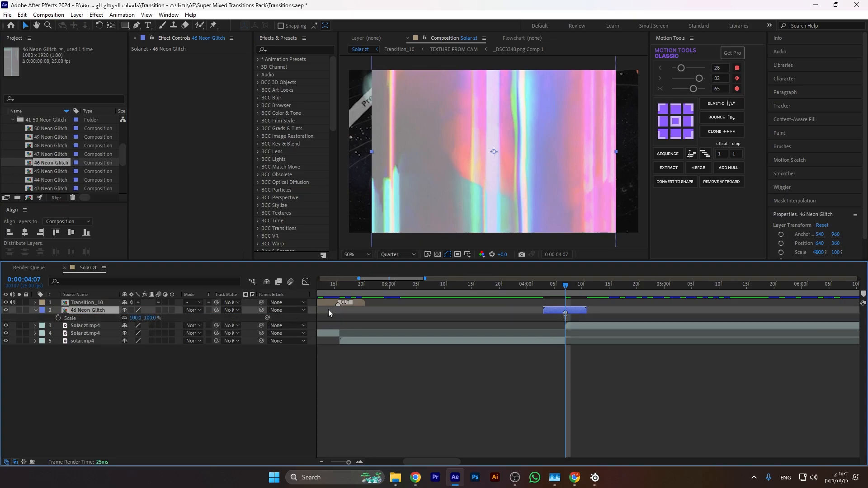
{"action": "left_click", "coordinate": [573, 354]}
{"action": "key", "text": "ctrl+z"}
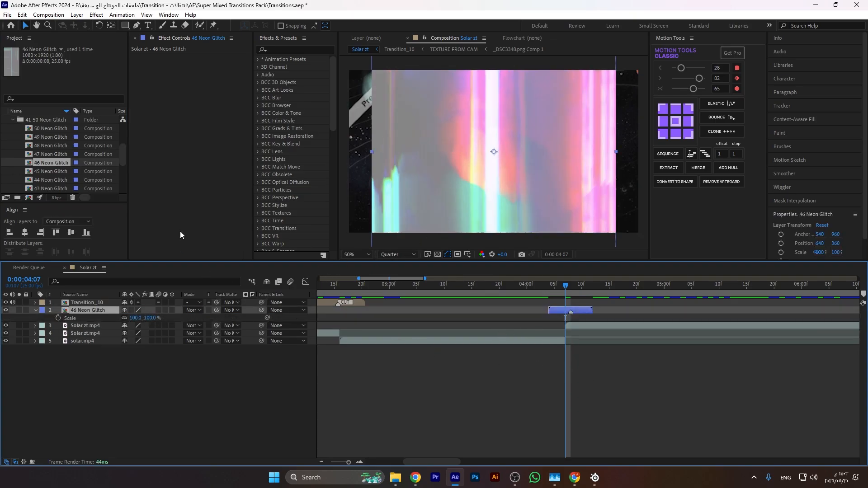
{"action": "key", "text": "ctrl+z"}
Place 35 Burnt Film from the 31-40 Burnt Film folder over the 0:00:04:07 cut, collapse its transformations and preview it.
{"action": "scroll", "coordinate": [48, 172], "scroll_direction": "up", "scroll_amount": 5}
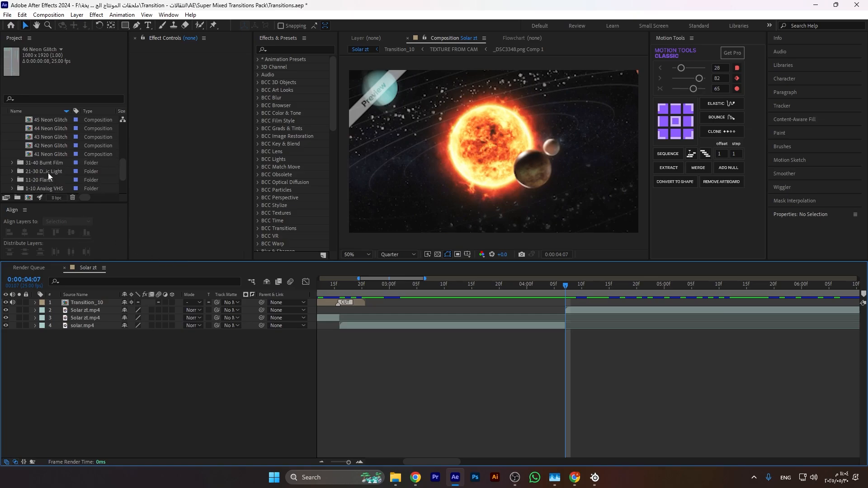
{"action": "mouse_move", "coordinate": [42, 171]}
{"action": "left_mouse_down"}
{"action": "mouse_move", "coordinate": [555, 304]}
{"action": "mouse_move", "coordinate": [551, 315]}
{"action": "left_mouse_up"}
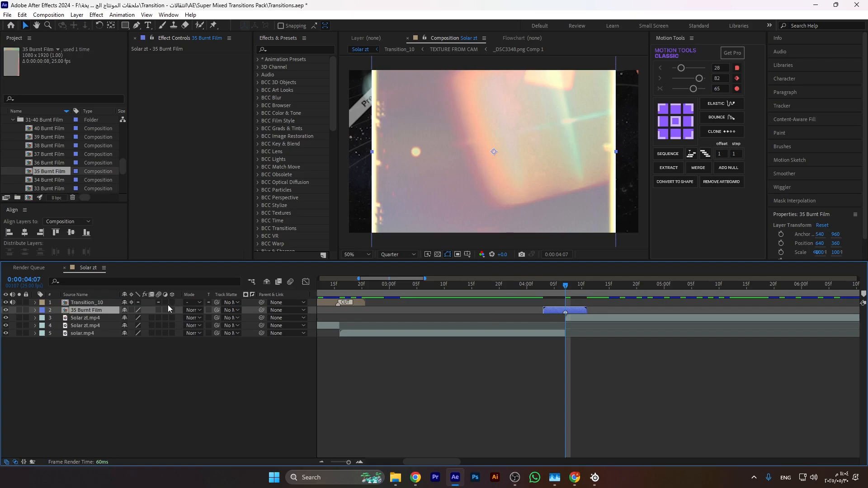
{"action": "left_click", "coordinate": [131, 310]}
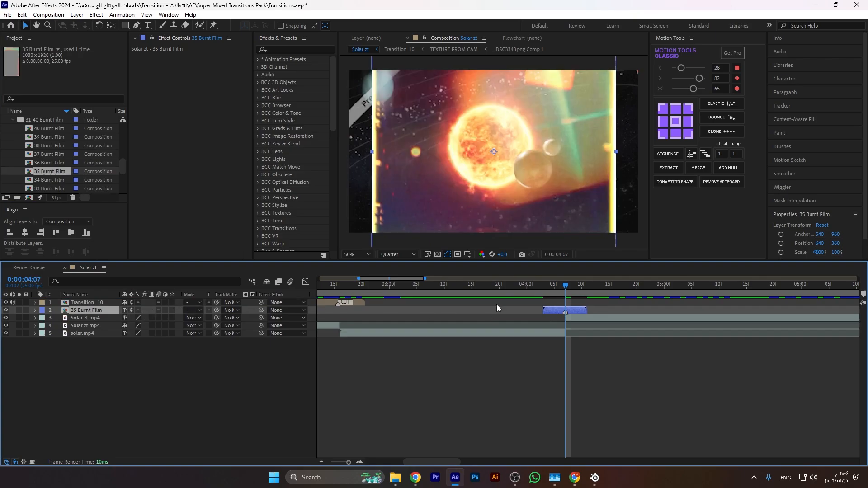
{"action": "left_click_drag", "start_coordinate": [537, 289], "coordinate": [592, 294]}
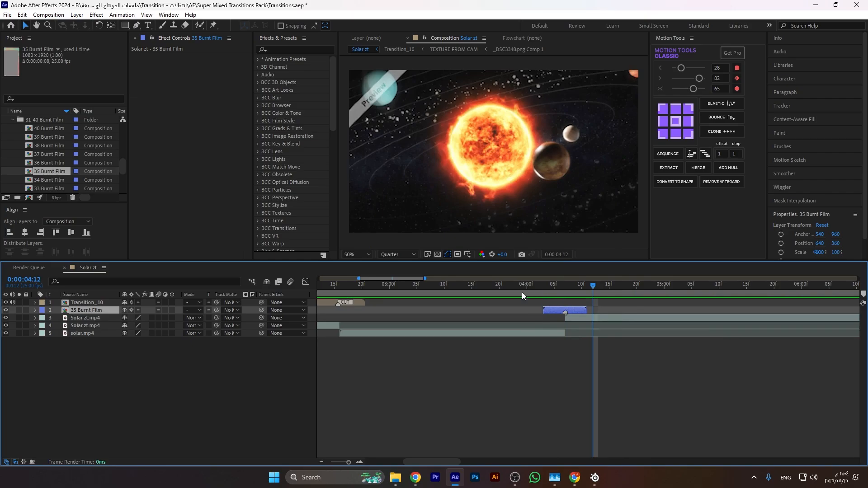
{"action": "left_click_drag", "start_coordinate": [49, 180], "coordinate": [480, 309]}
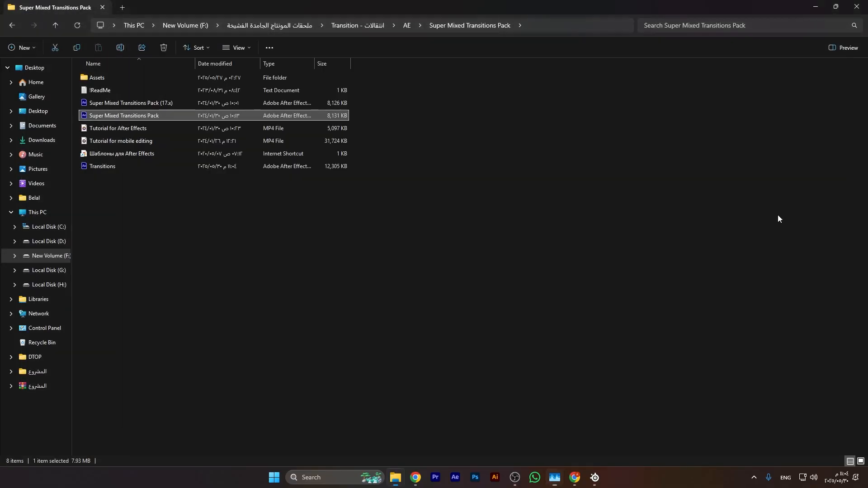
Switch to File Explorer, go to the TEXT ANIMATION - AE folder and open its video editor project in After Effects.
{"action": "key", "text": "alt+Up"}
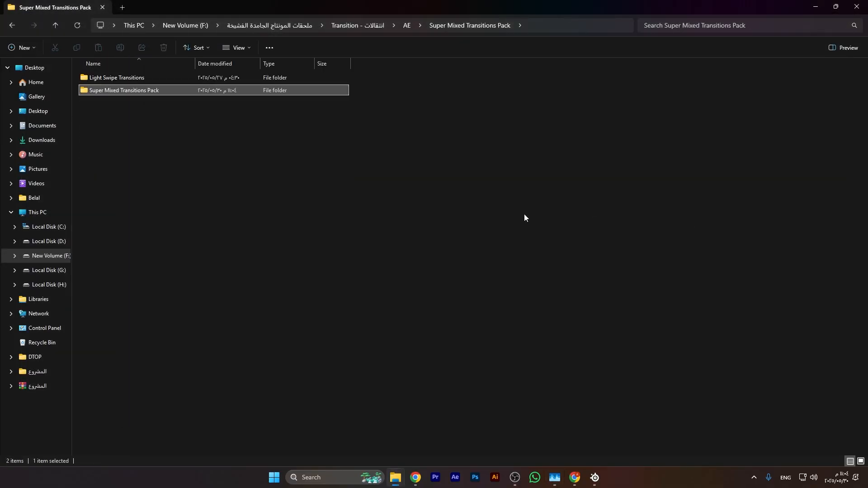
{"action": "key", "text": "alt+Up"}
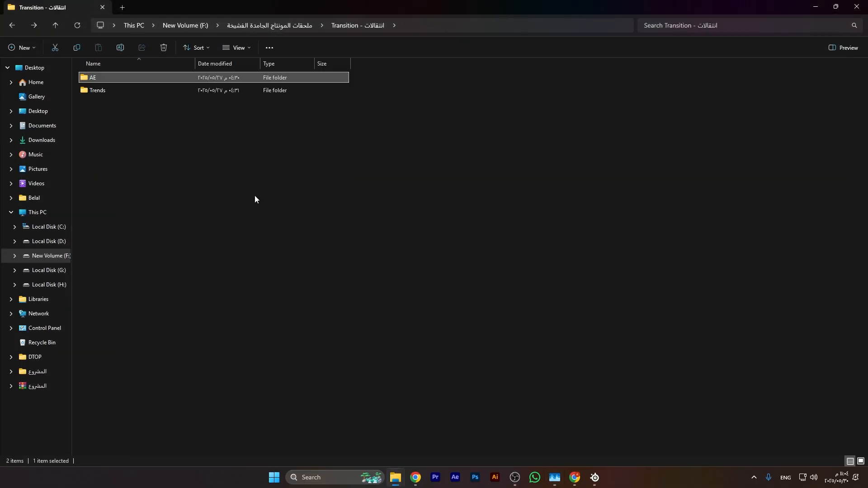
{"action": "left_click", "coordinate": [298, 26]}
{"action": "double_click", "coordinate": [132, 142]}
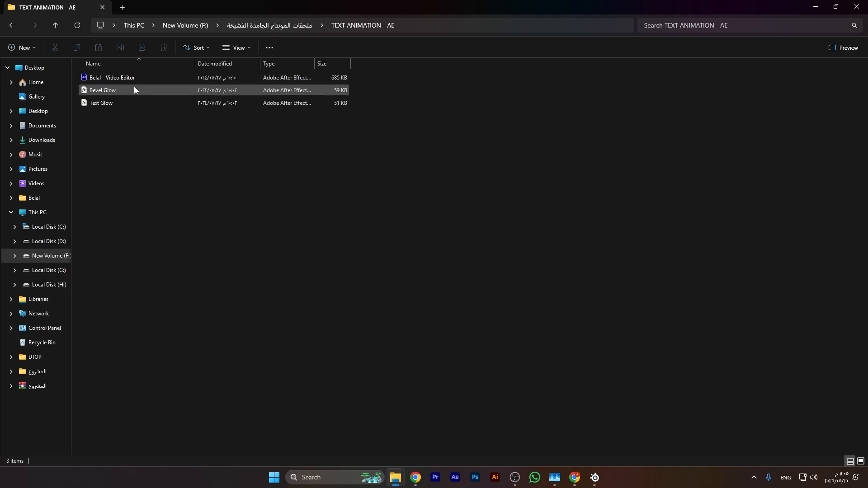
{"action": "double_click", "coordinate": [136, 79]}
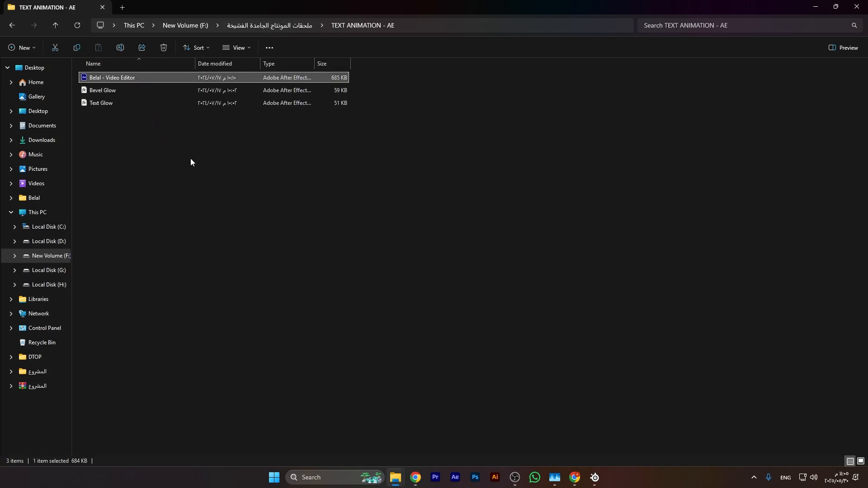
{"action": "left_click_drag", "start_coordinate": [105, 143], "coordinate": [110, 89]}
{"action": "left_click", "coordinate": [109, 135]}
{"action": "left_click_drag", "start_coordinate": [106, 129], "coordinate": [104, 93]}
{"action": "left_click", "coordinate": [103, 128]}
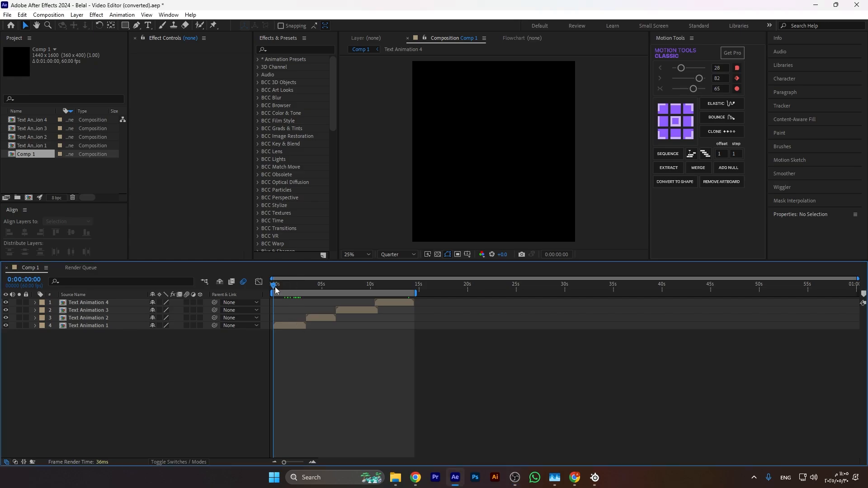
Open the Text Animation 1 composition from Comp 1 and reveal the keyframed properties of its text layer.
{"action": "mouse_move", "coordinate": [276, 290]}
{"action": "left_mouse_down"}
{"action": "mouse_move", "coordinate": [320, 302]}
{"action": "mouse_move", "coordinate": [385, 293]}
{"action": "mouse_move", "coordinate": [272, 298]}
{"action": "left_mouse_up"}
{"action": "double_click", "coordinate": [287, 325]}
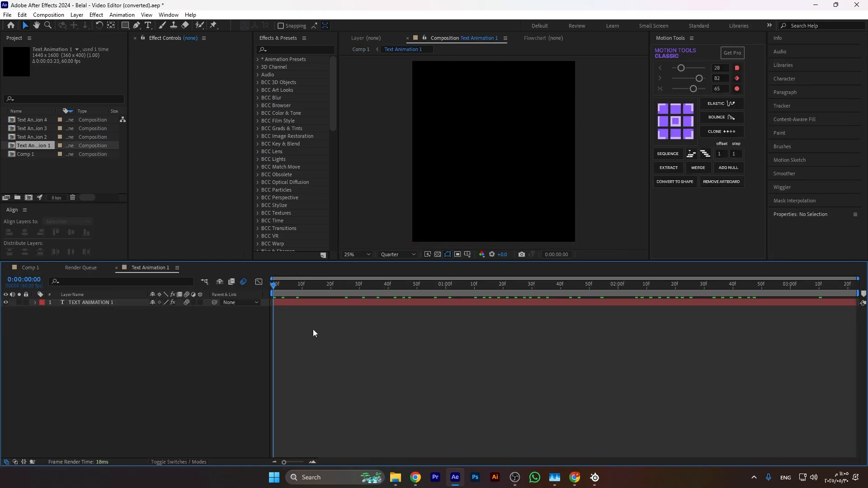
{"action": "left_click", "coordinate": [318, 306]}
{"action": "key", "text": "u"}
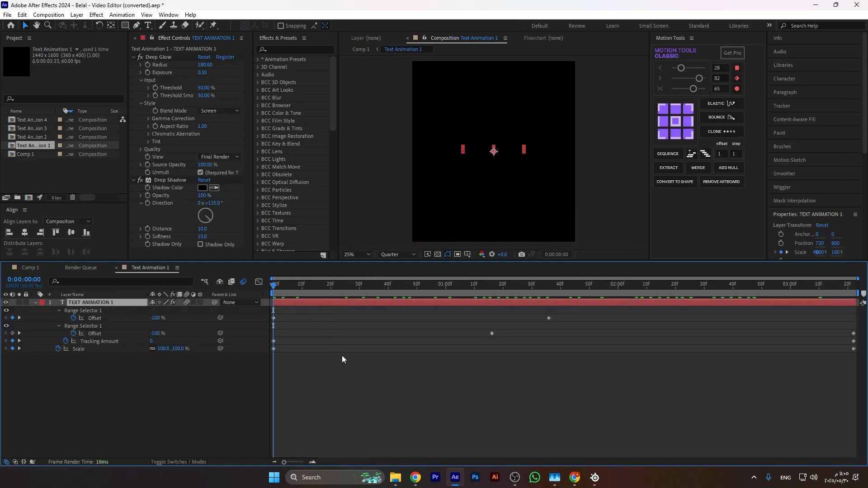
Scrub the TEXT ANIMATION 1 layer to 0:00:01:29 to examine how its text animates.
{"action": "left_click", "coordinate": [341, 355]}
{"action": "left_click_drag", "start_coordinate": [283, 283], "coordinate": [536, 299]}
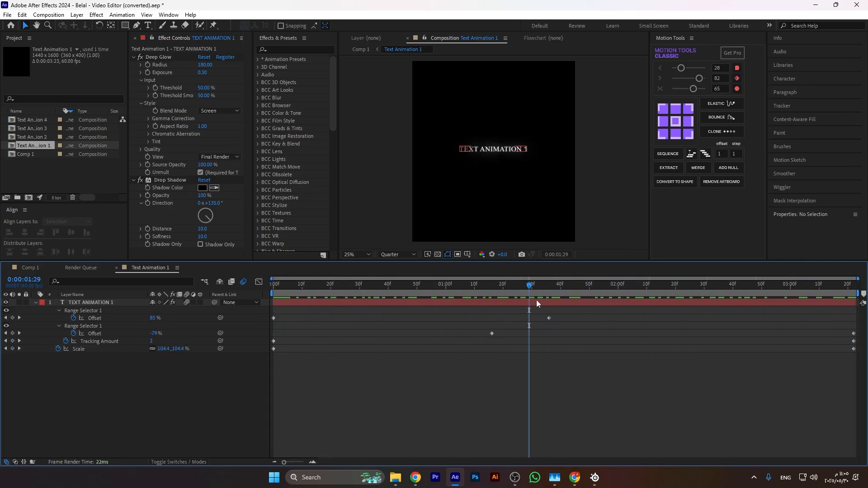
{"action": "double_click", "coordinate": [536, 300]}
{"action": "left_click", "coordinate": [425, 355]}
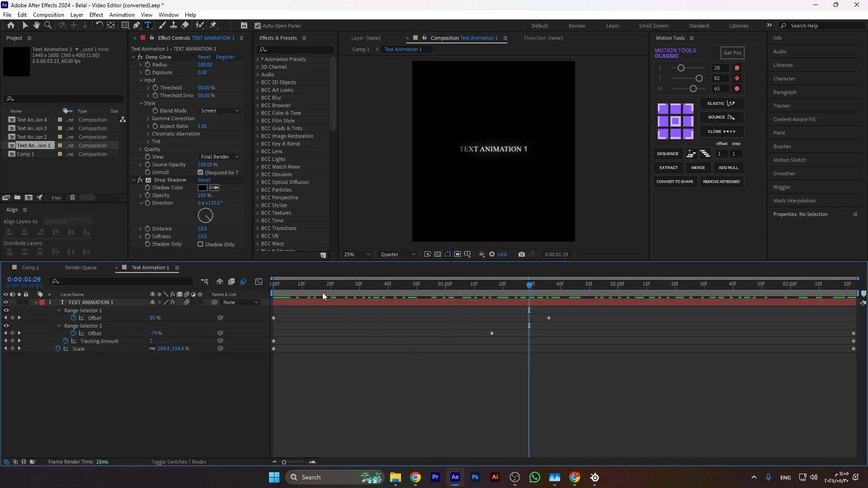
Save all keyframes of the TEXT ANIMATION 1 layer, selected at the composition's start, as an animation preset named TEXT 26.
{"action": "key", "text": "Home"}
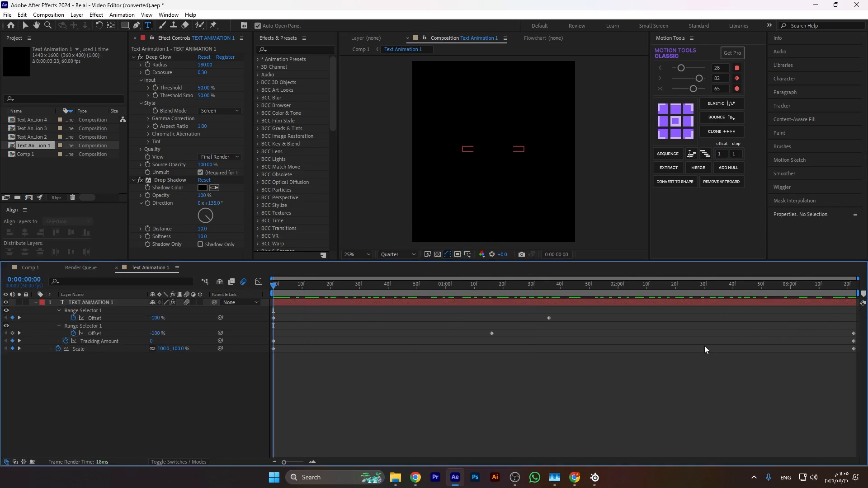
{"action": "left_click_drag", "start_coordinate": [270, 378], "coordinate": [857, 300]}
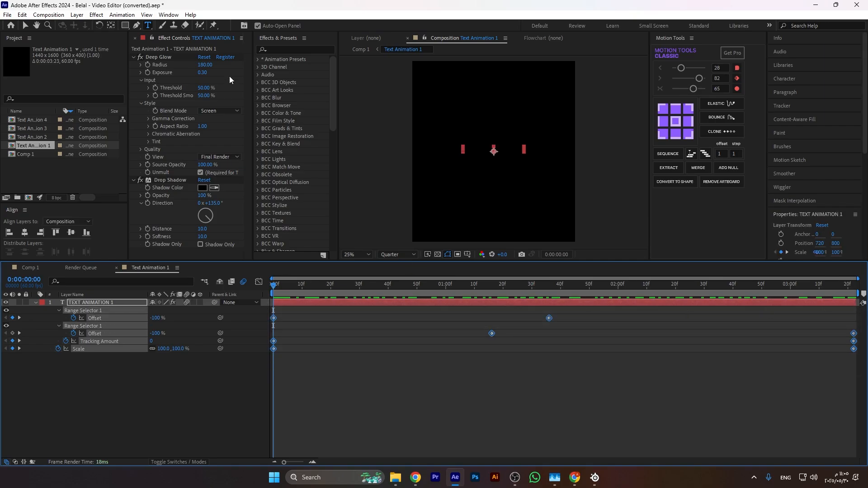
{"action": "left_click", "coordinate": [123, 15]}
{"action": "left_click", "coordinate": [131, 26]}
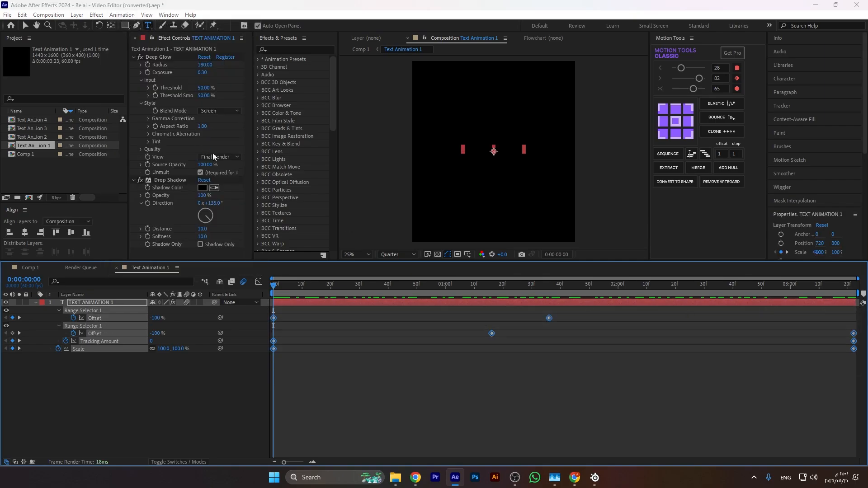
{"action": "type", "text": "TEX"}
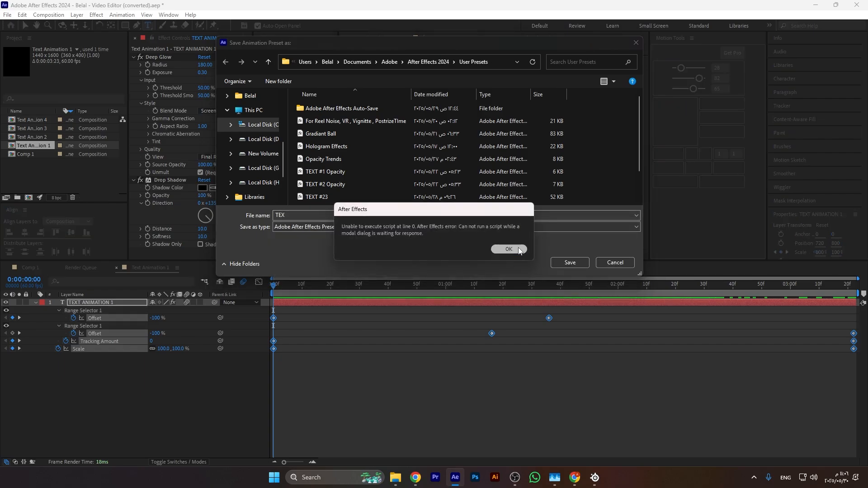
{"action": "left_click", "coordinate": [509, 249]}
{"action": "type", "text": "T"}
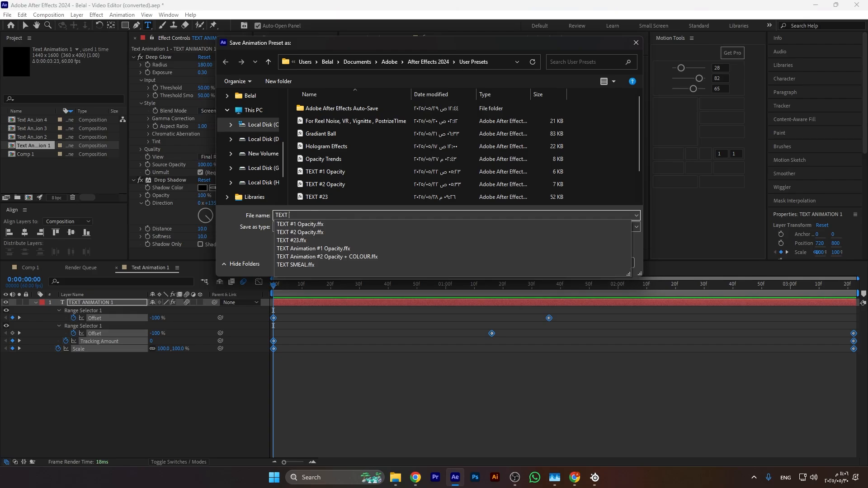
{"action": "type", "text": " 00"}
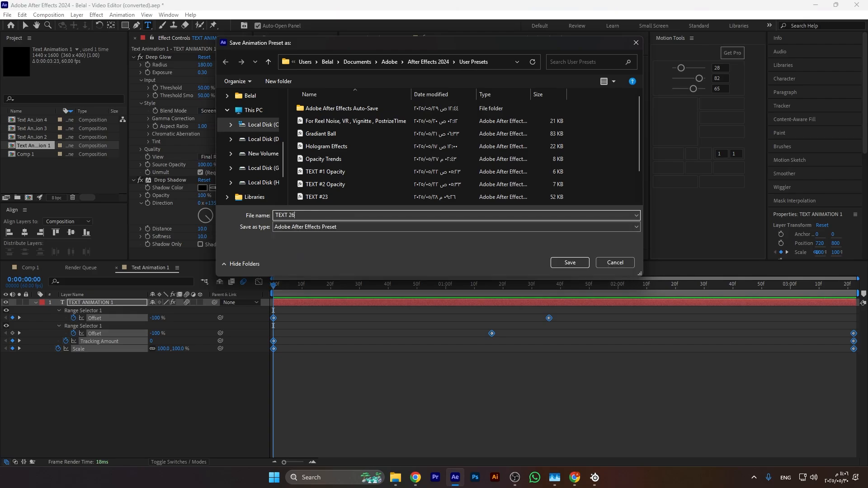
{"action": "key", "text": "Return"}
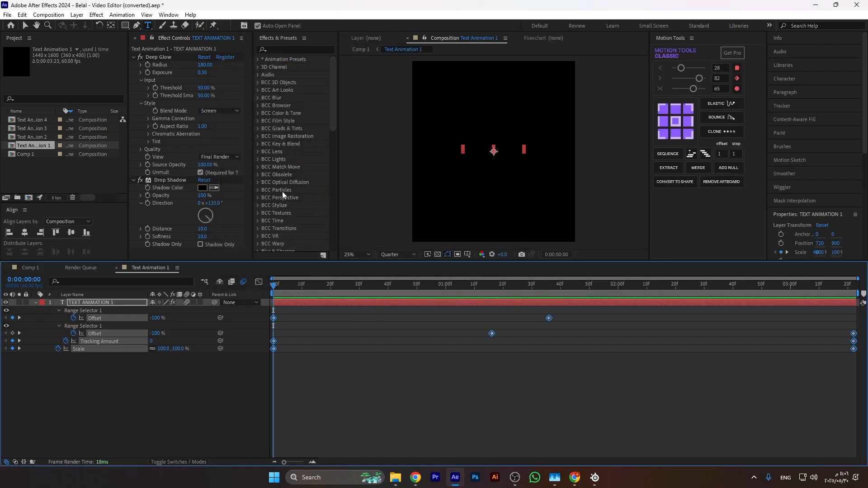
{"action": "left_click", "coordinate": [314, 376]}
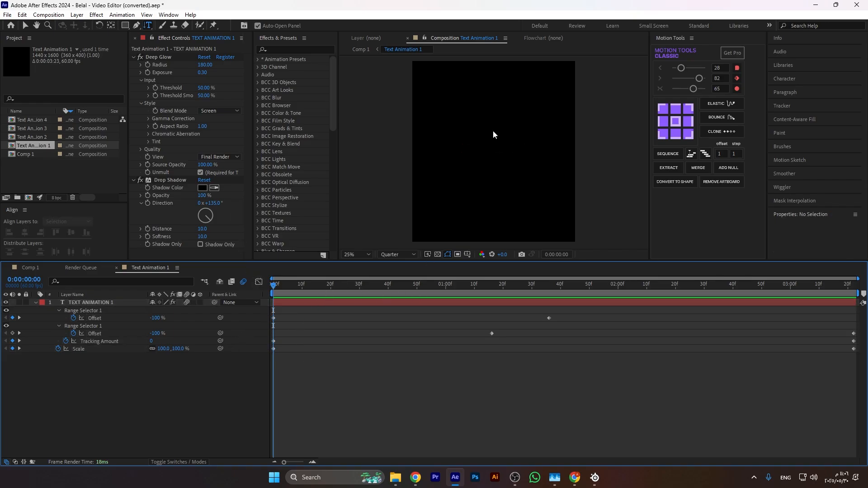
Add a text layer reading "Animation" near the middle of the Text Animation 1 composition.
{"action": "left_click", "coordinate": [495, 150]}
{"action": "key", "text": "alt+shift"}
{"action": "type", "text": "هةشفهخى"}
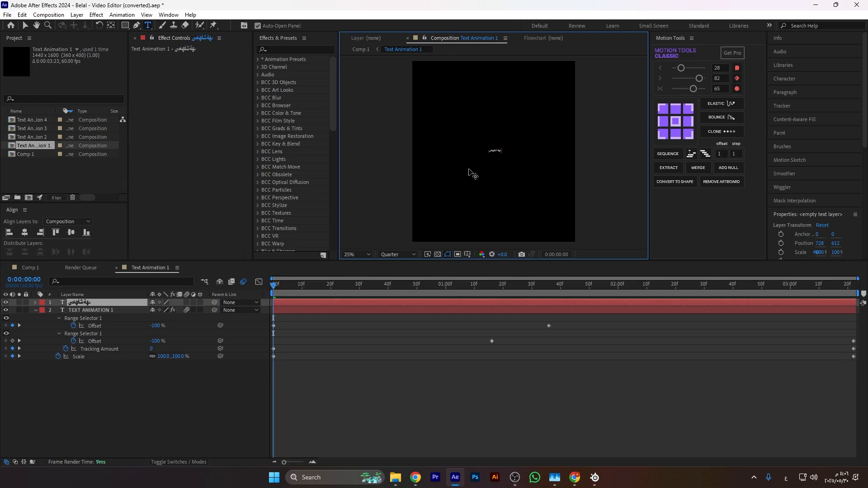
{"action": "type", "text": "Animation"}
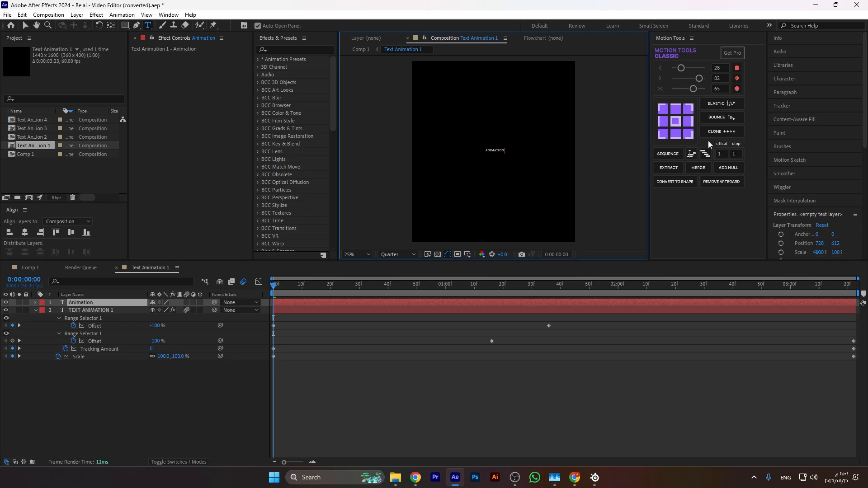
Set the Animation text's font size to 188 px and its font to GeomGraphicW03-BoldItalic.
{"action": "scroll", "coordinate": [787, 161], "scroll_direction": "down", "scroll_amount": 3}
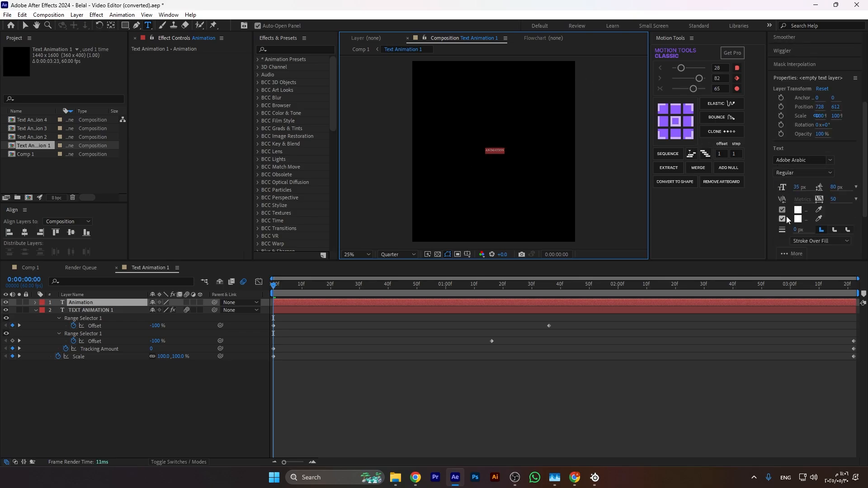
{"action": "left_click_drag", "start_coordinate": [798, 191], "coordinate": [856, 187]}
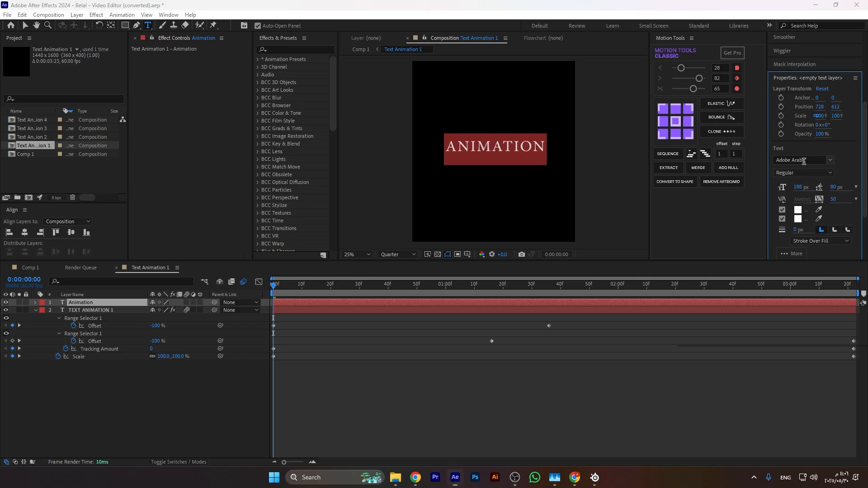
{"action": "left_click", "coordinate": [800, 160]}
{"action": "type", "text": "Geom"}
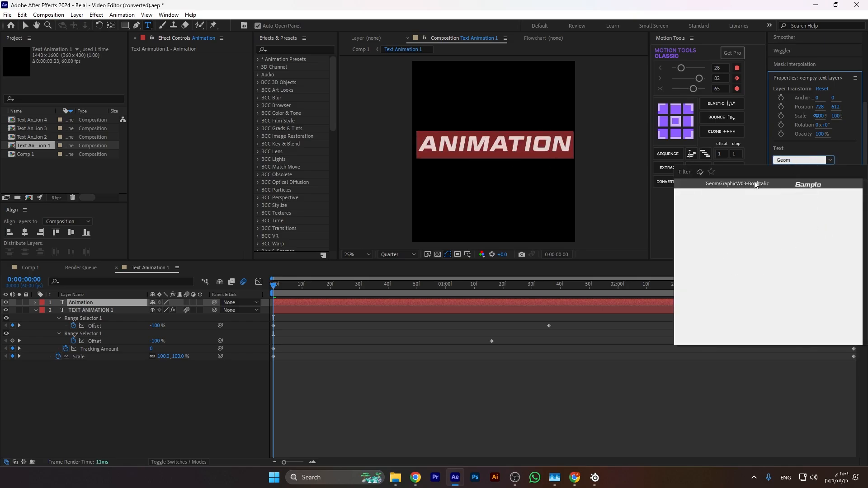
{"action": "left_click", "coordinate": [755, 184]}
{"action": "left_click", "coordinate": [499, 365]}
Apply the TEXT 26 user preset to the Animation text layer and preview the composition.
{"action": "left_click", "coordinate": [320, 305]}
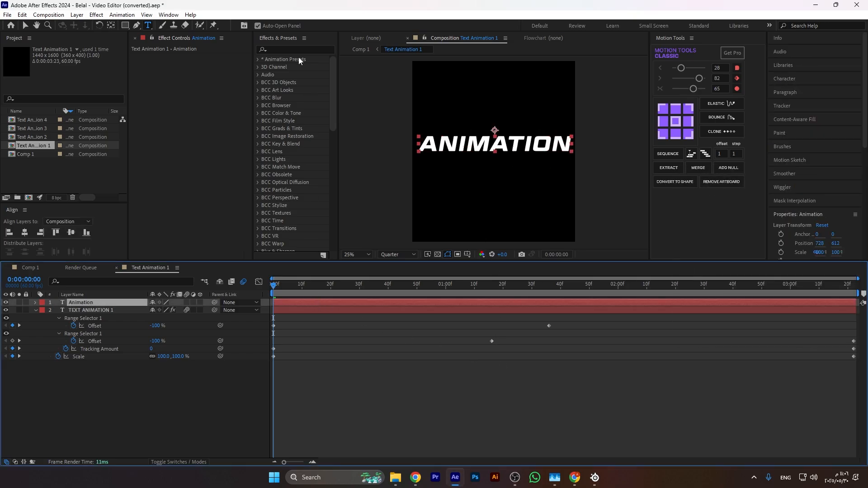
{"action": "left_click", "coordinate": [257, 60]}
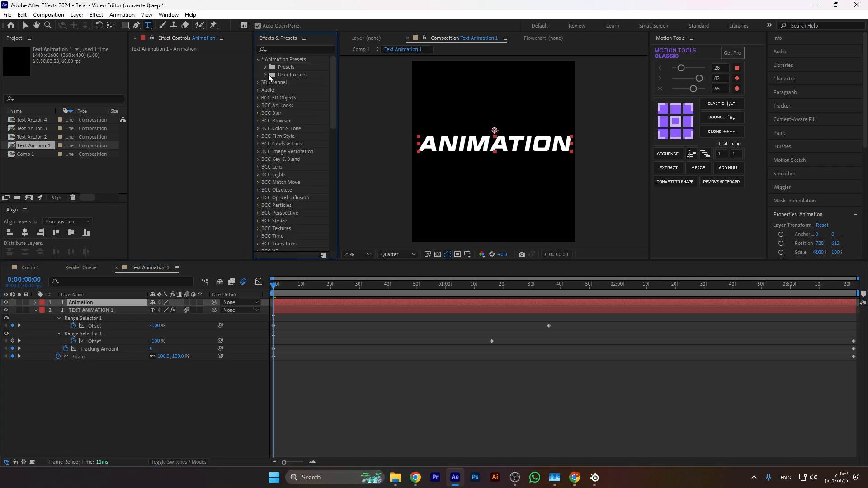
{"action": "left_click", "coordinate": [266, 75]}
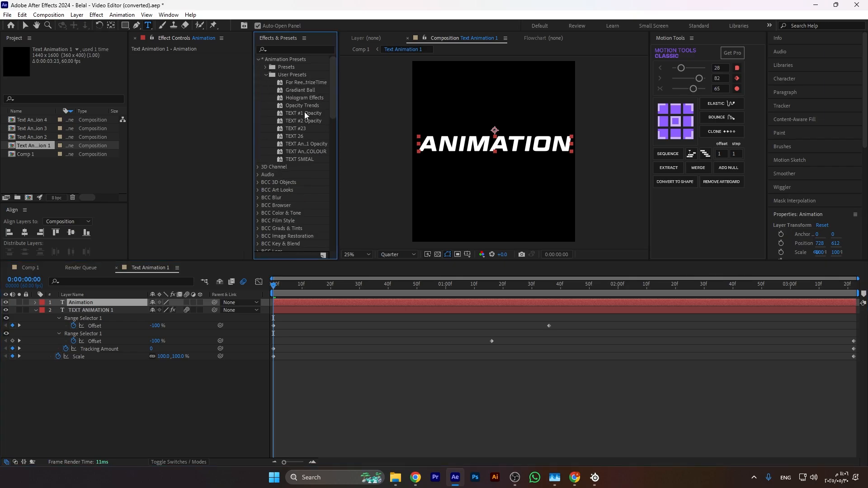
{"action": "left_click_drag", "start_coordinate": [300, 139], "coordinate": [290, 304]}
{"action": "left_click", "coordinate": [317, 354]}
{"action": "key", "text": "space"}
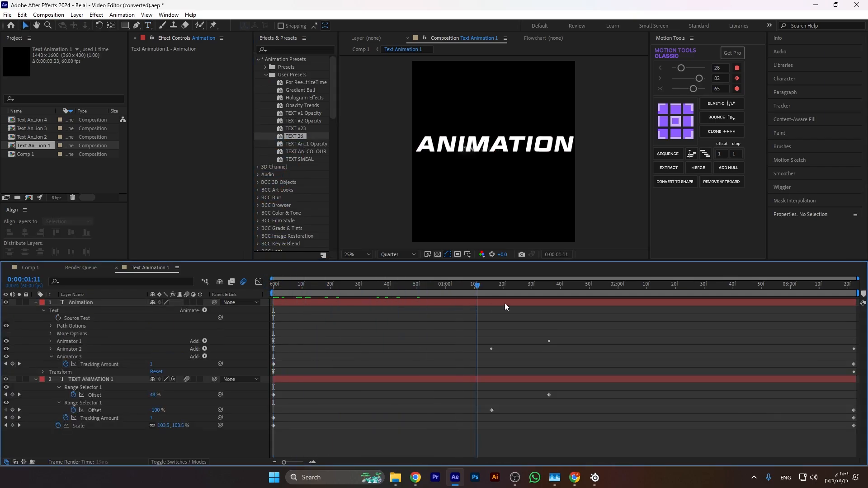
{"action": "key", "text": "space"}
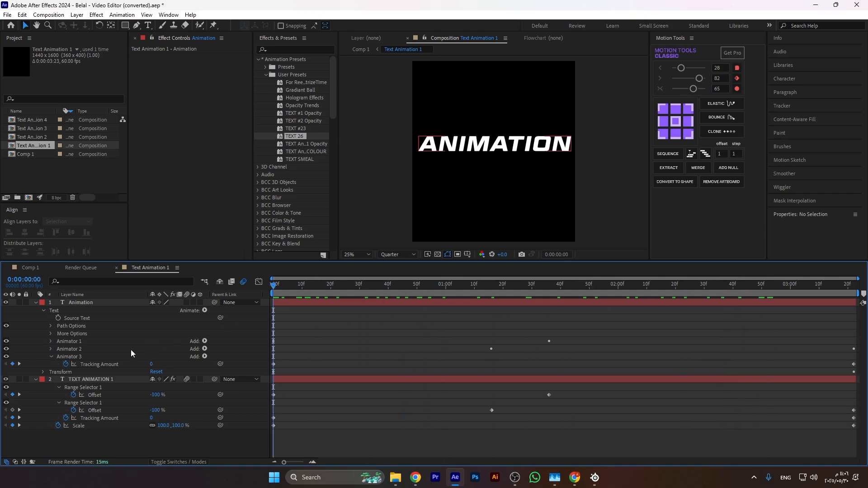
Set the shape of Animator 1's range selector on the Animation text layer to Ramp Up.
{"action": "left_click", "coordinate": [35, 380]}
{"action": "left_click", "coordinate": [69, 342]}
{"action": "left_click", "coordinate": [51, 341]}
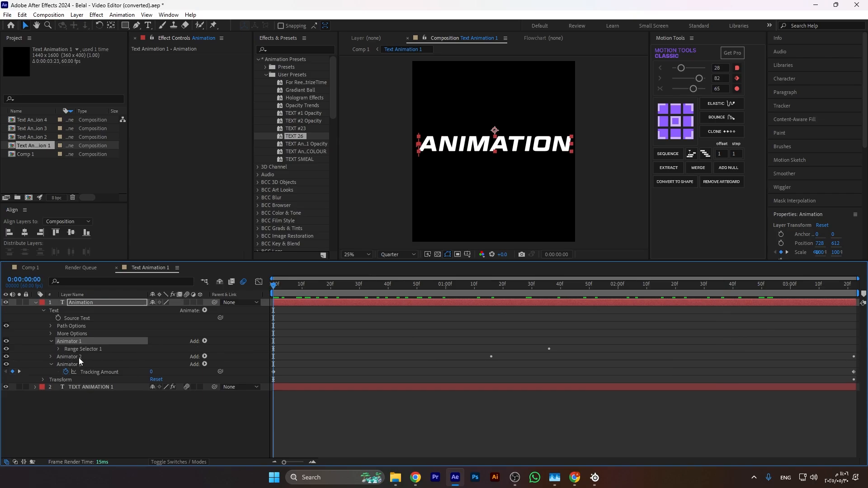
{"action": "left_click", "coordinate": [59, 349]}
{"action": "left_click", "coordinate": [66, 379]}
{"action": "left_click", "coordinate": [166, 396]}
{"action": "left_click", "coordinate": [104, 420]}
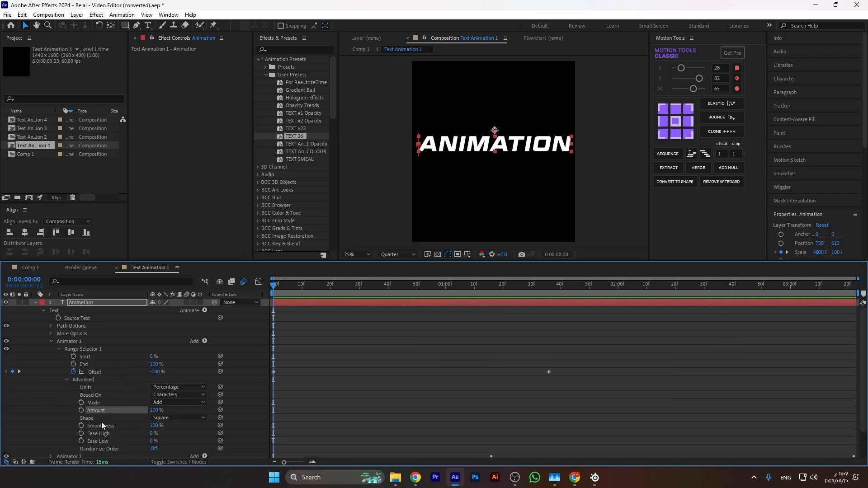
{"action": "left_click", "coordinate": [168, 418]}
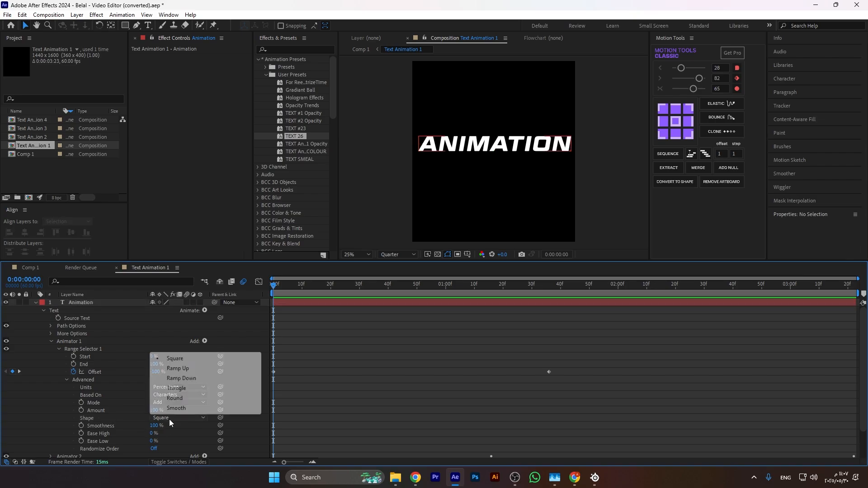
{"action": "left_click", "coordinate": [180, 368]}
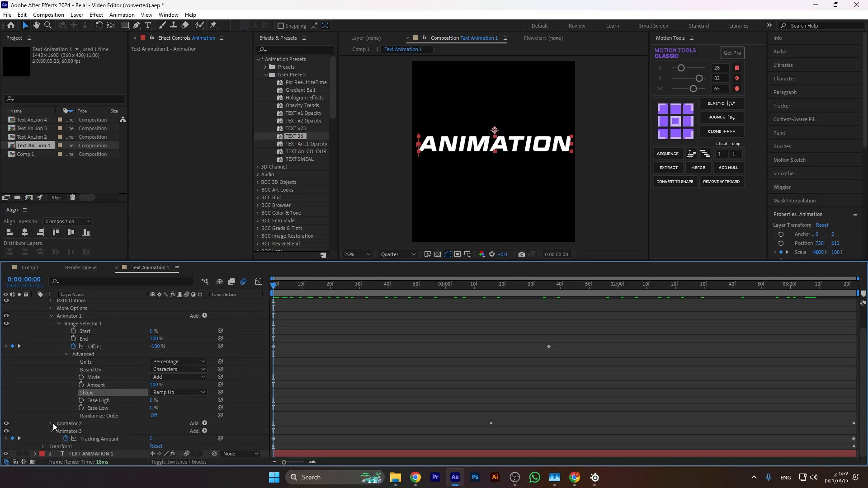
Set the shape of Animator 2's range selector on the Animation text layer to Ramp Down.
{"action": "left_click", "coordinate": [53, 423]}
{"action": "scroll", "coordinate": [58, 410], "scroll_direction": "down", "scroll_amount": 1}
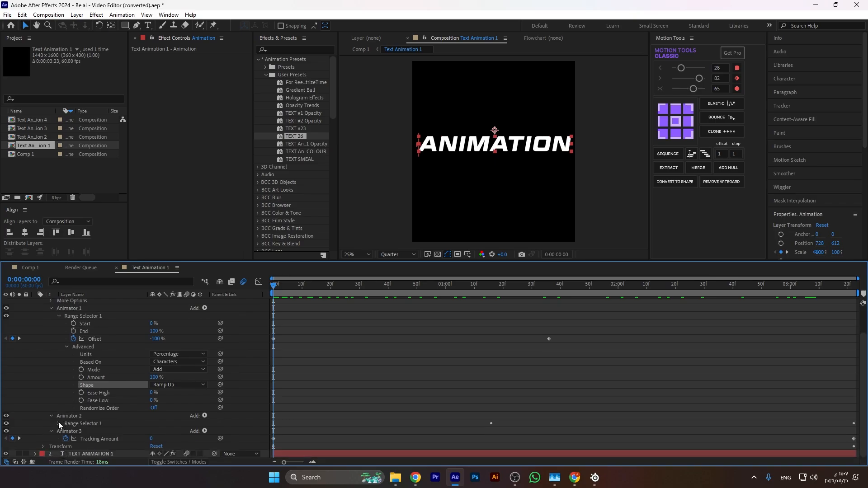
{"action": "scroll", "coordinate": [64, 427], "scroll_direction": "down", "scroll_amount": 3}
{"action": "left_click", "coordinate": [66, 425]}
{"action": "scroll", "coordinate": [67, 425], "scroll_direction": "down", "scroll_amount": 6}
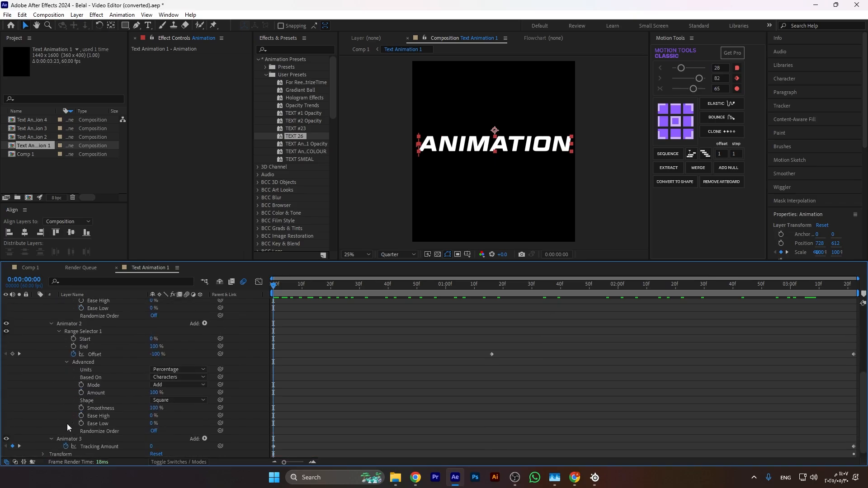
{"action": "left_click", "coordinate": [164, 400]}
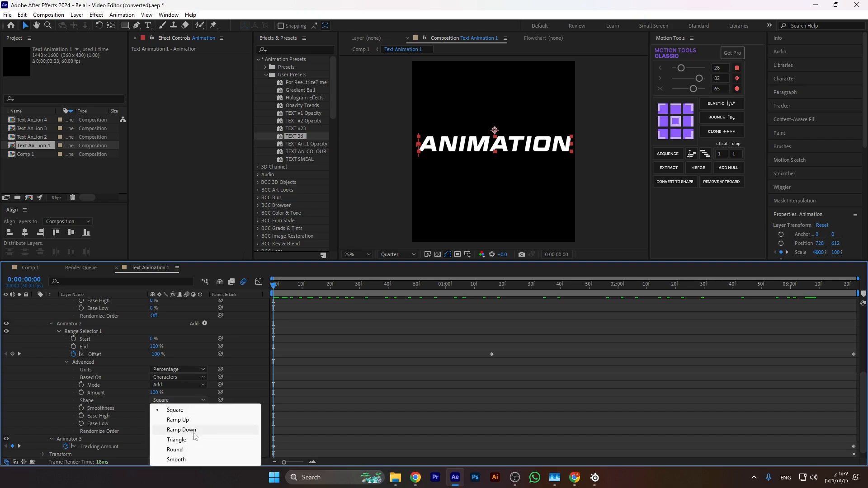
{"action": "left_click", "coordinate": [181, 430]}
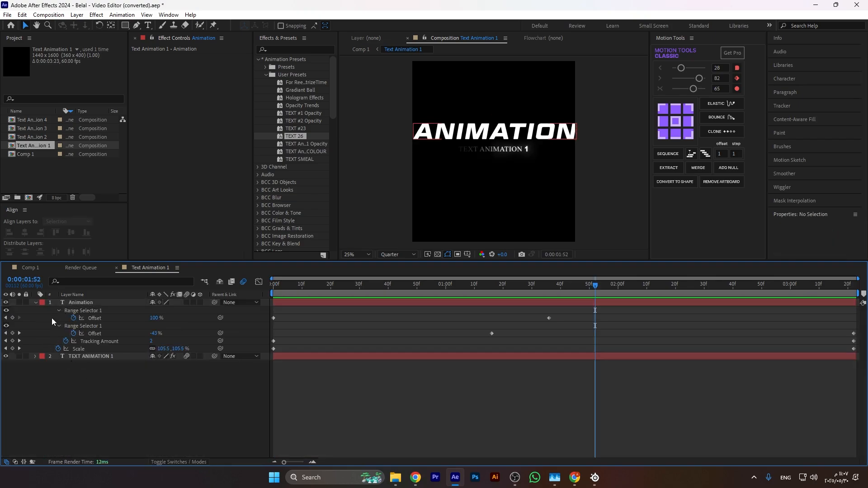
Add an Opacity property to Animator 1 of the Animation text layer.
{"action": "left_click", "coordinate": [36, 303]}
{"action": "left_click", "coordinate": [36, 302]}
{"action": "left_click", "coordinate": [183, 325]}
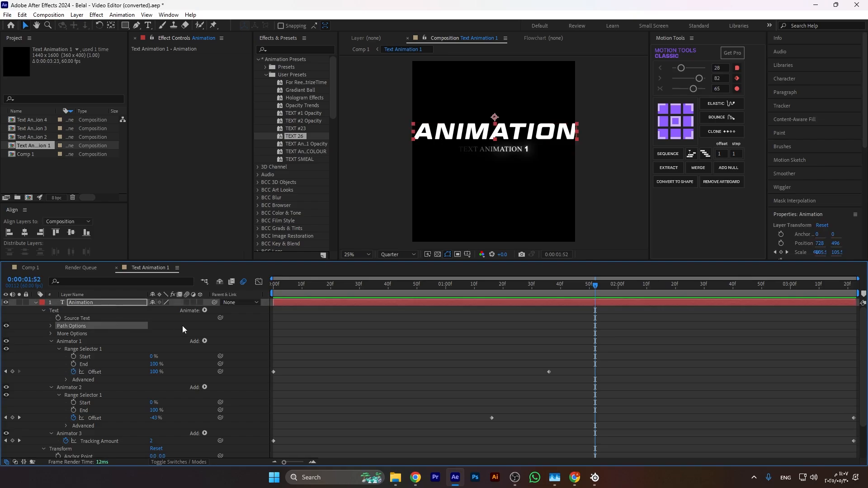
{"action": "left_click", "coordinate": [68, 341]}
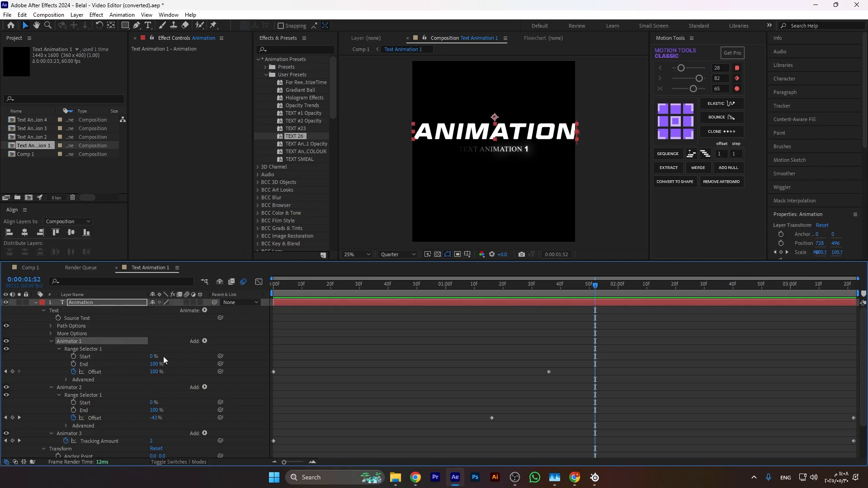
{"action": "left_click", "coordinate": [205, 342]}
{"action": "mouse_move", "coordinate": [231, 344]}
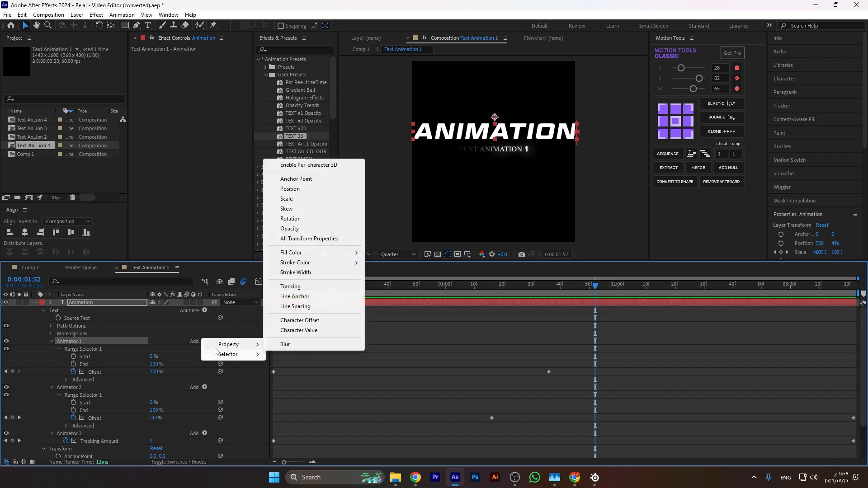
{"action": "left_click", "coordinate": [289, 228]}
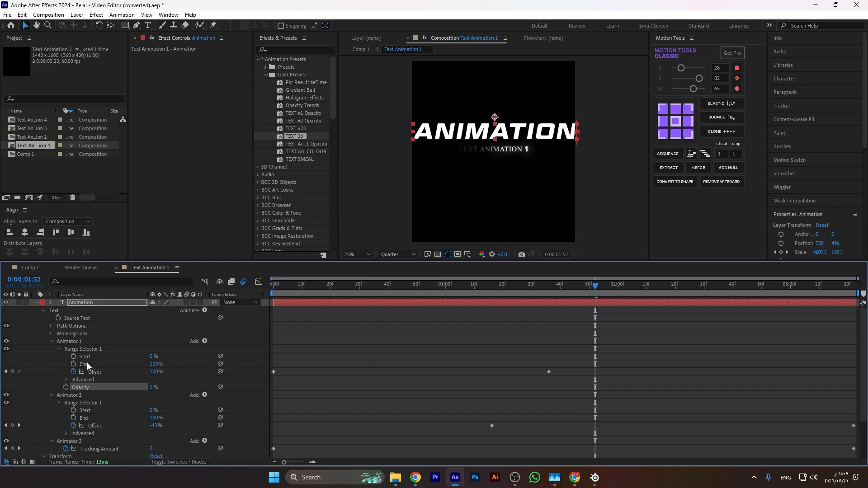
Add an Opacity property to Animator 2, set it to 5%, and scrub the composition to preview the fade.
{"action": "left_click", "coordinate": [77, 397]}
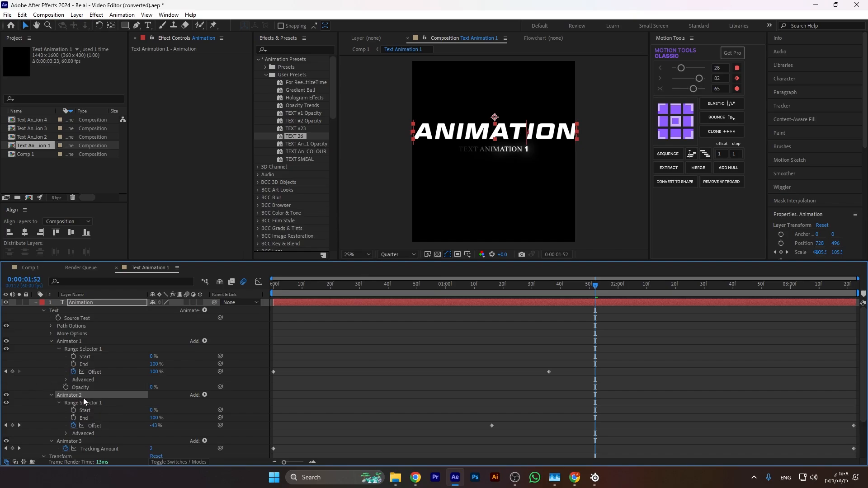
{"action": "left_click", "coordinate": [205, 394]}
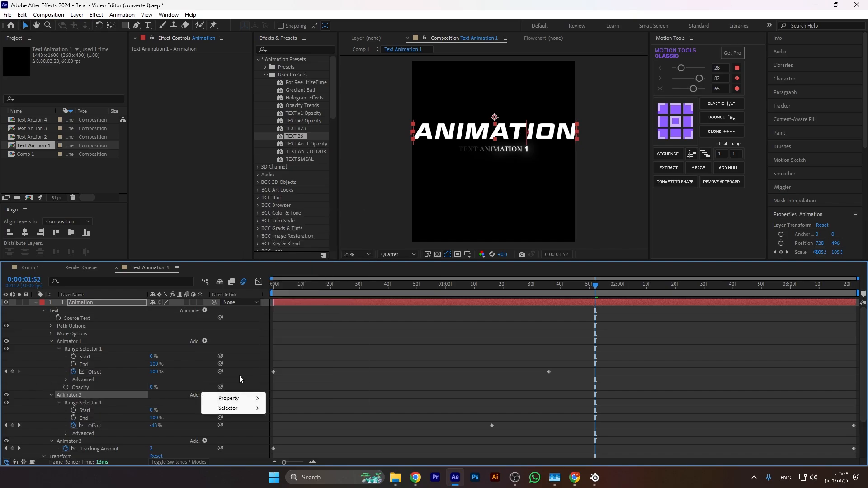
{"action": "mouse_move", "coordinate": [258, 398]}
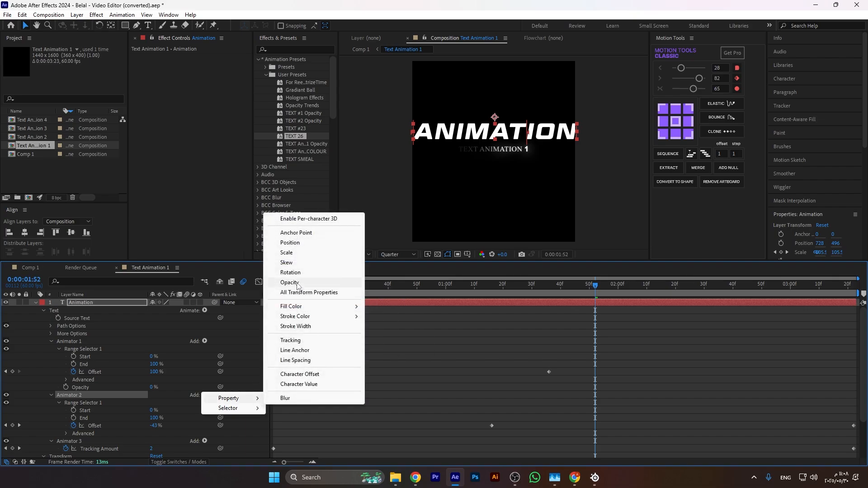
{"action": "left_click", "coordinate": [312, 283]}
{"action": "left_click_drag", "start_coordinate": [156, 442], "coordinate": [115, 441]}
{"action": "left_click_drag", "start_coordinate": [276, 284], "coordinate": [821, 305]}
Apply Deep Glow to the Animation text layer with exposure 0.74 and Unmult enabled, and preview the composition.
{"action": "left_click", "coordinate": [486, 305]}
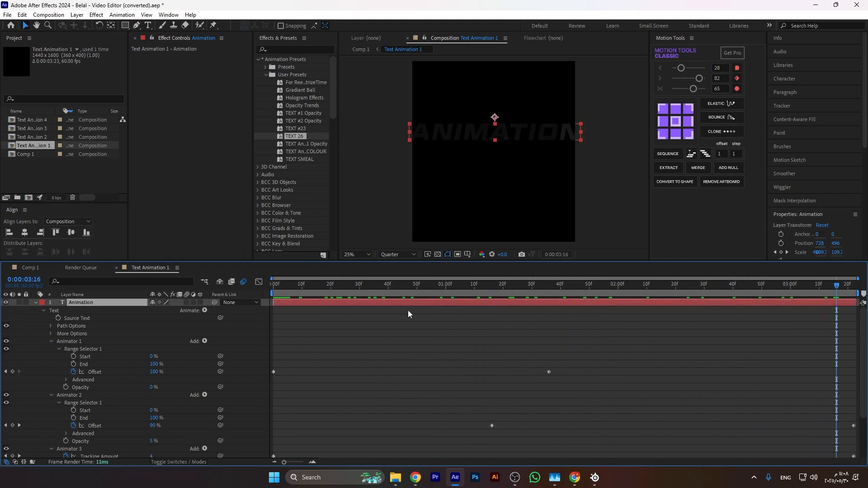
{"action": "key", "text": "ctrl+space"}
{"action": "type", "text": "de"}
{"action": "key", "text": "Return"}
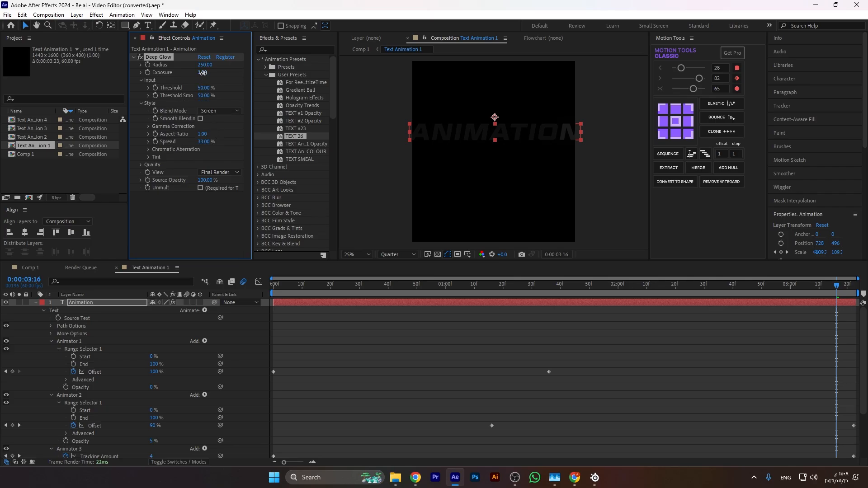
{"action": "left_click", "coordinate": [201, 188]}
{"action": "left_click", "coordinate": [351, 319]}
{"action": "key", "text": "space"}
{"action": "left_click_drag", "start_coordinate": [355, 291], "coordinate": [857, 296]}
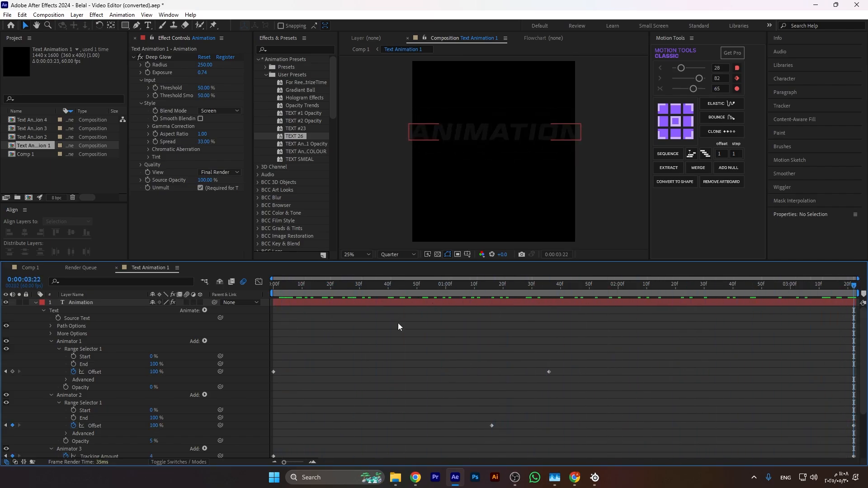
Review Animator 1's Opacity property and the shape options of its range selector on the Animation layer.
{"action": "left_click", "coordinate": [94, 349]}
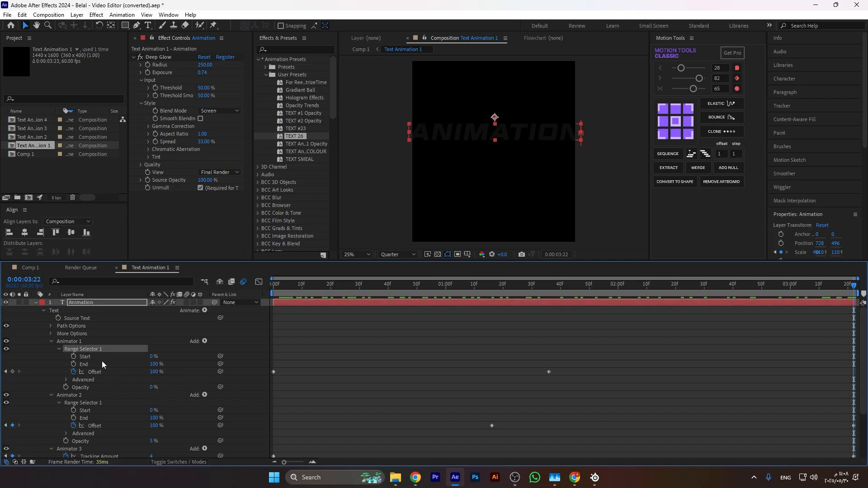
{"action": "left_click", "coordinate": [203, 342]}
{"action": "mouse_move", "coordinate": [233, 344]}
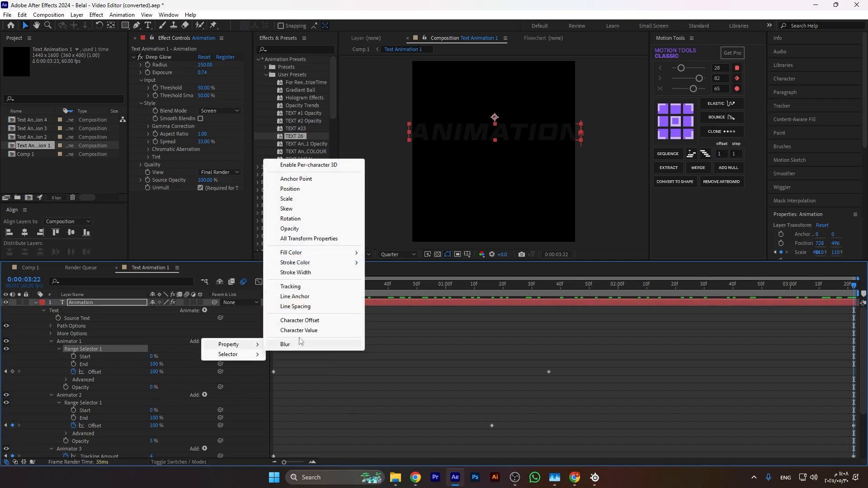
{"action": "left_click", "coordinate": [285, 230]}
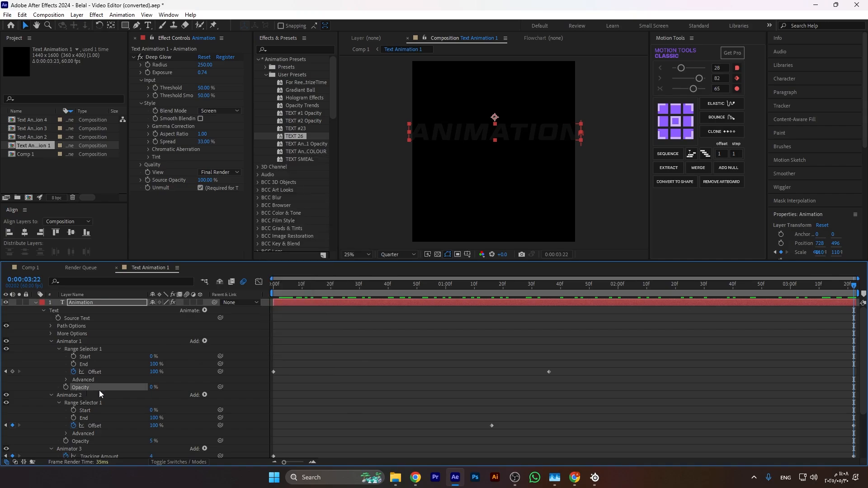
{"action": "left_click", "coordinate": [115, 365]}
{"action": "left_click", "coordinate": [63, 351]}
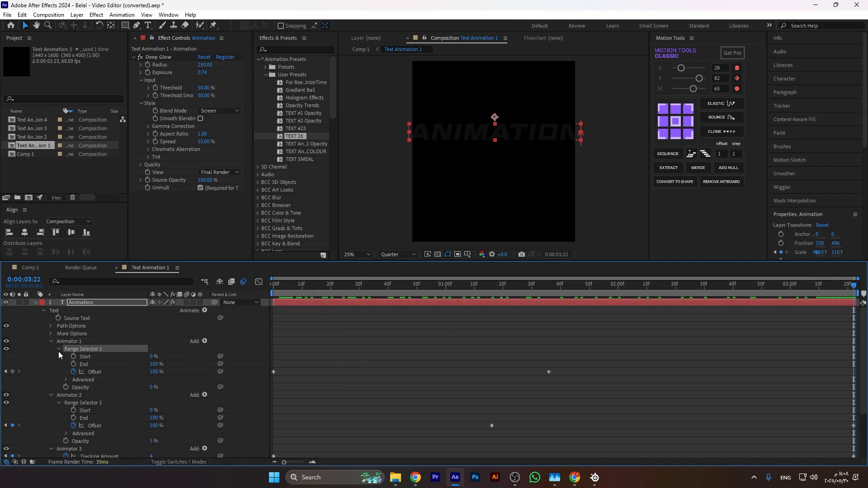
{"action": "left_click", "coordinate": [66, 380]}
{"action": "left_click", "coordinate": [94, 419]}
{"action": "left_click", "coordinate": [179, 418]}
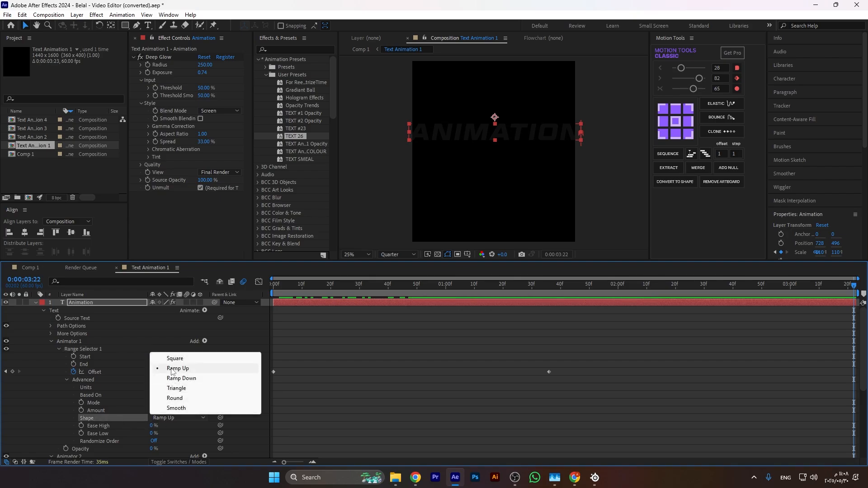
{"action": "left_click", "coordinate": [45, 412]}
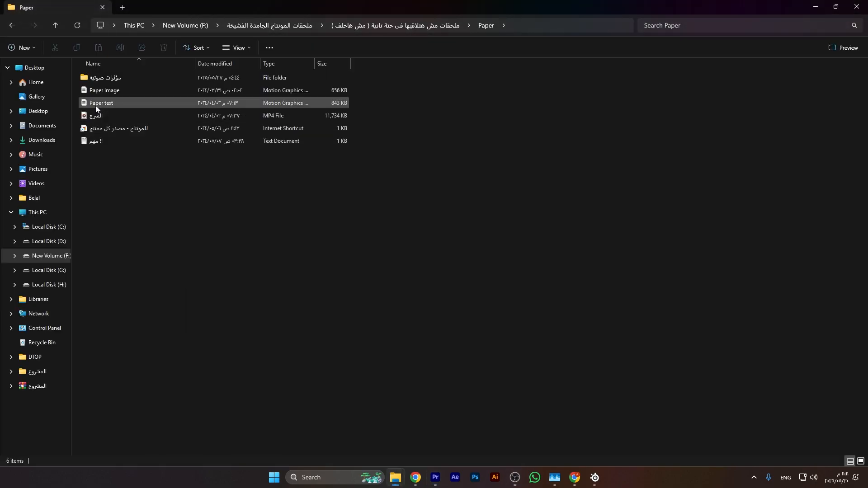
Switch to Premiere Pro and add the Paper text template from the Paper folder to the Essential Graphics templates.
{"action": "left_click", "coordinate": [96, 105]}
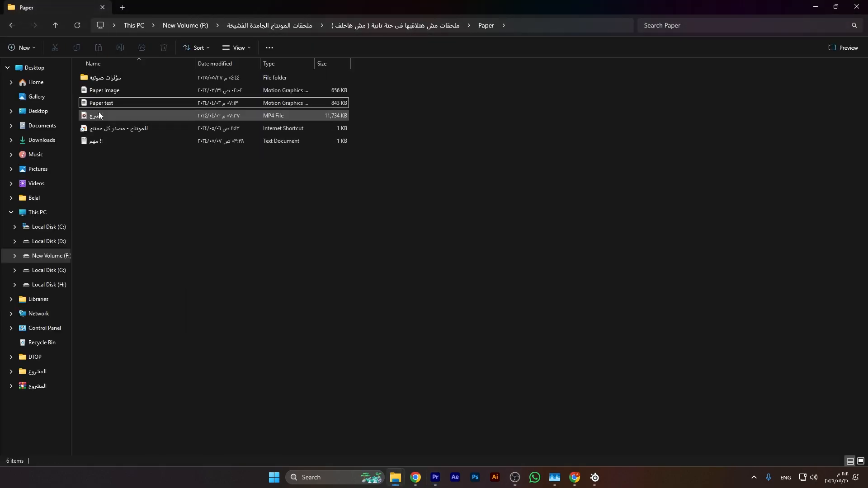
{"action": "key", "text": "alt+Tab"}
{"action": "left_click", "coordinate": [489, 184]}
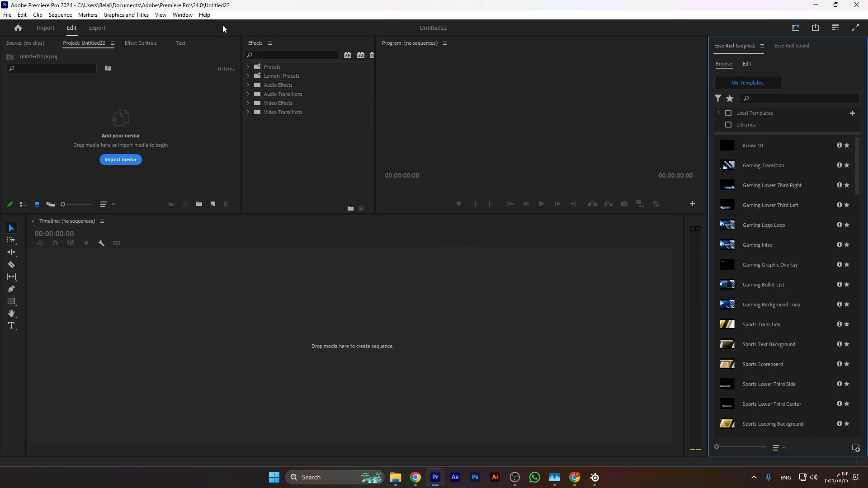
{"action": "left_click", "coordinate": [188, 16]}
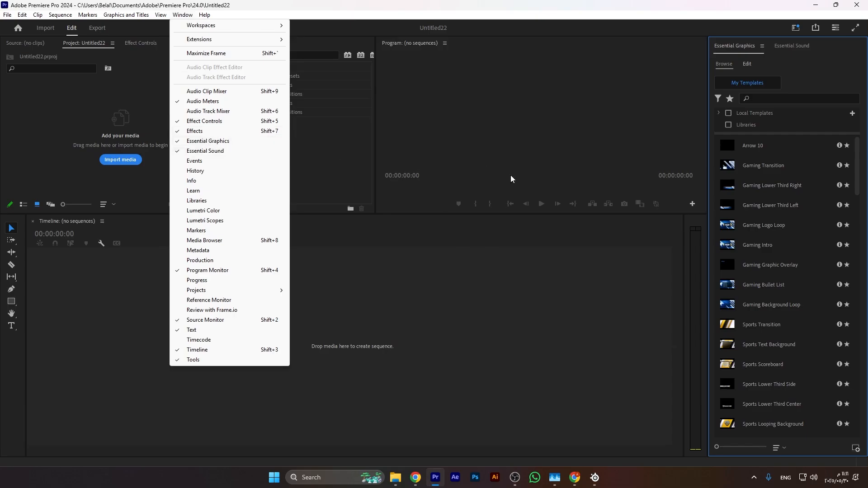
{"action": "key", "text": "alt+Tab"}
{"action": "left_click_drag", "start_coordinate": [129, 103], "coordinate": [762, 296]}
{"action": "key", "text": "alt+Tab"}
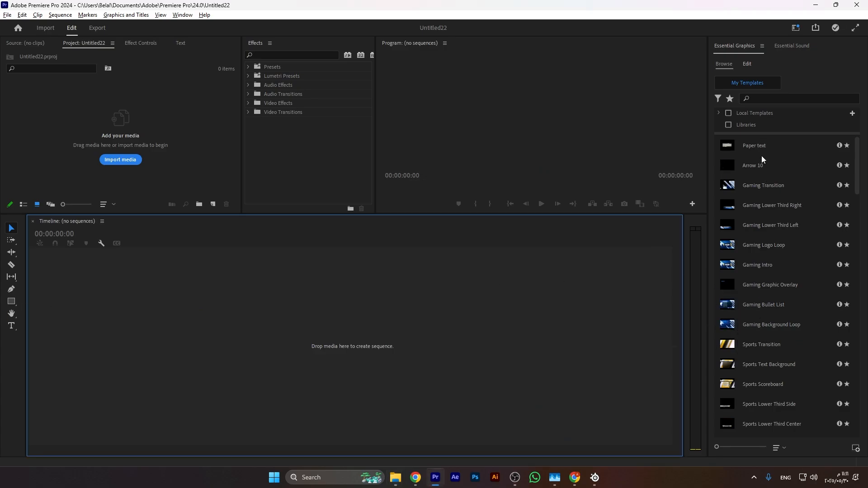
{"action": "left_click", "coordinate": [761, 151]}
Create a new sequence named Sequence 01 from the HD 1080p 23.976 fps preset.
{"action": "left_click", "coordinate": [447, 286]}
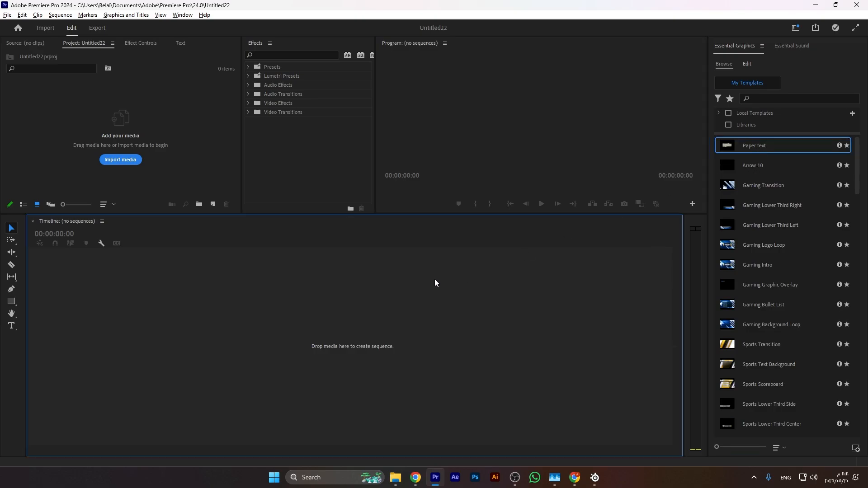
{"action": "left_click", "coordinate": [213, 204]}
{"action": "left_click", "coordinate": [257, 217]}
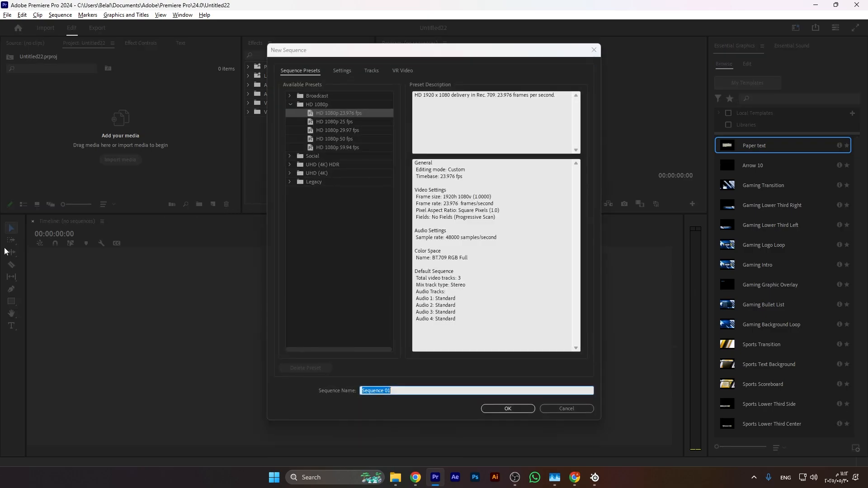
{"action": "left_click", "coordinate": [493, 408]}
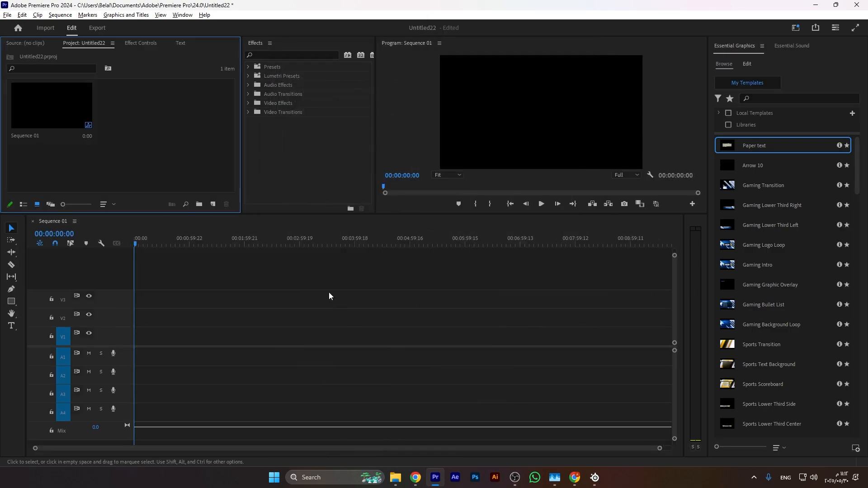
Place the Paper text template at the start of track V1, keep the existing sequence settings, and preview it up to 00:00:01:07.
{"action": "left_click_drag", "start_coordinate": [764, 173], "coordinate": [143, 355]}
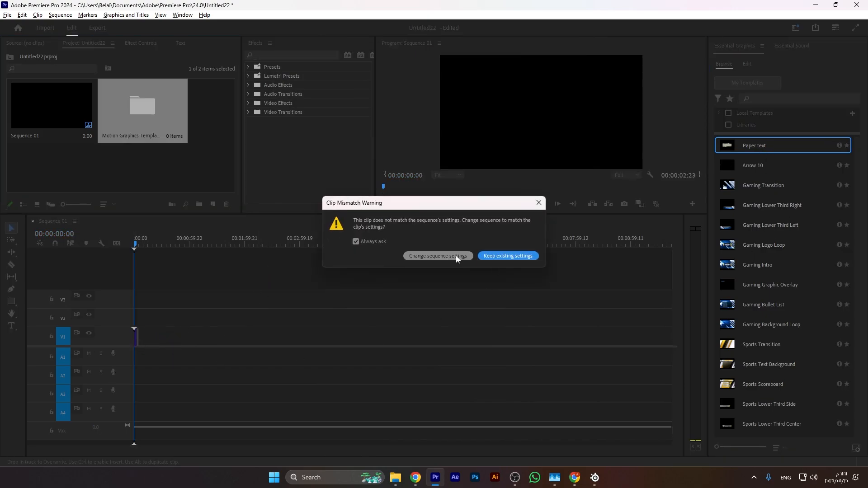
{"action": "left_click", "coordinate": [507, 258]}
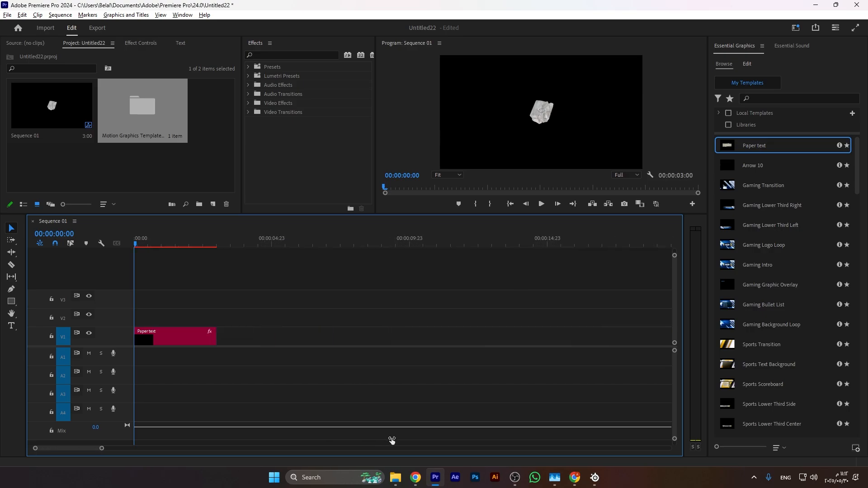
{"action": "mouse_move", "coordinate": [141, 247]}
{"action": "left_mouse_down"}
{"action": "mouse_move", "coordinate": [190, 248]}
{"action": "mouse_move", "coordinate": [155, 254]}
{"action": "left_mouse_up"}
{"action": "left_click", "coordinate": [169, 246]}
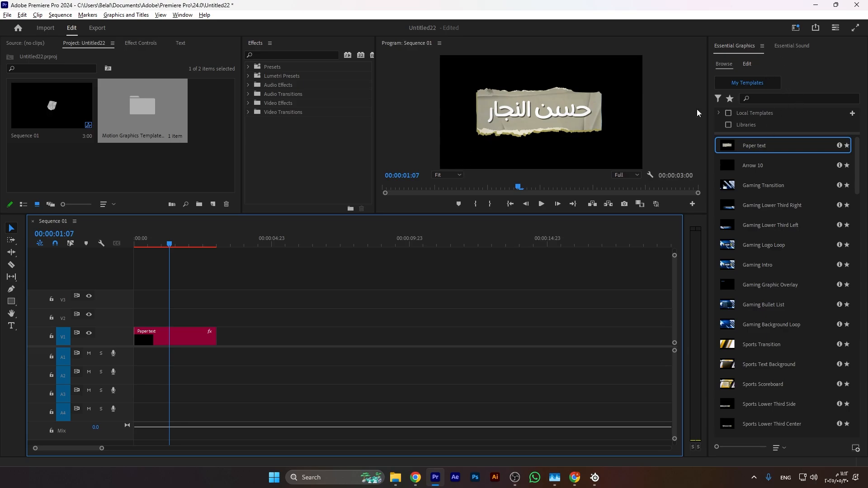
Replace the wording of the Paper text clip on track V1 with a different first name in Arabic.
{"action": "left_click", "coordinate": [745, 67]}
{"action": "left_click", "coordinate": [197, 340]}
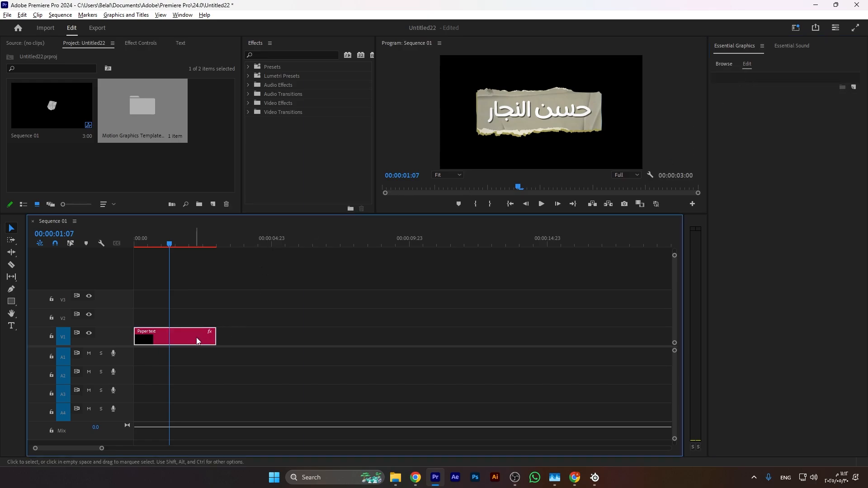
{"action": "left_click", "coordinate": [765, 143]}
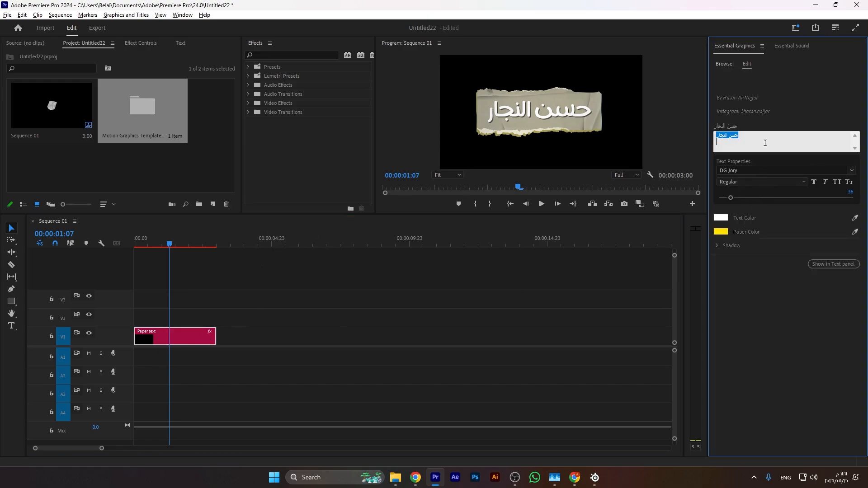
{"action": "type", "text": "h"}
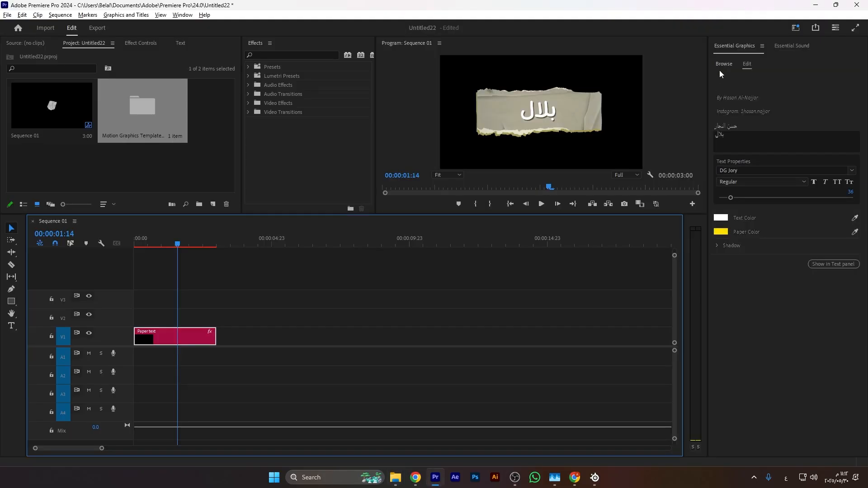
Add the Paper Image template from the Paper folder to the Essential Graphics templates.
{"action": "left_click", "coordinate": [721, 69]}
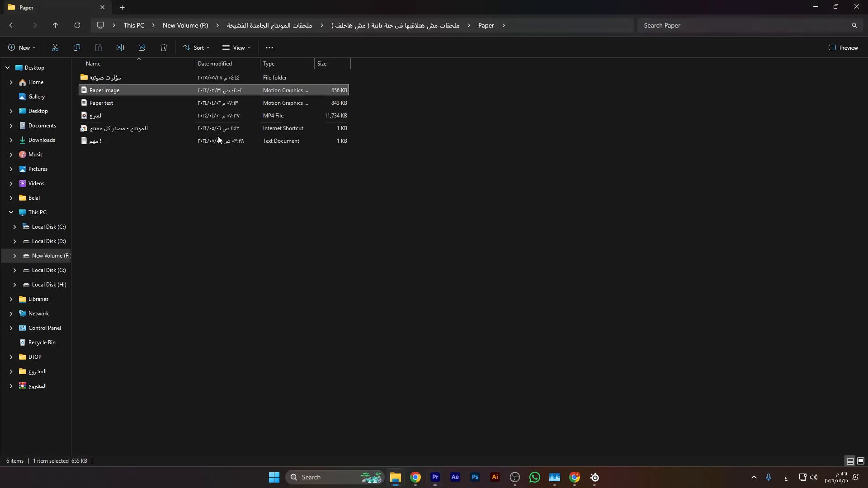
{"action": "left_click_drag", "start_coordinate": [120, 94], "coordinate": [628, 266]}
{"action": "key", "text": "alt+Tab"}
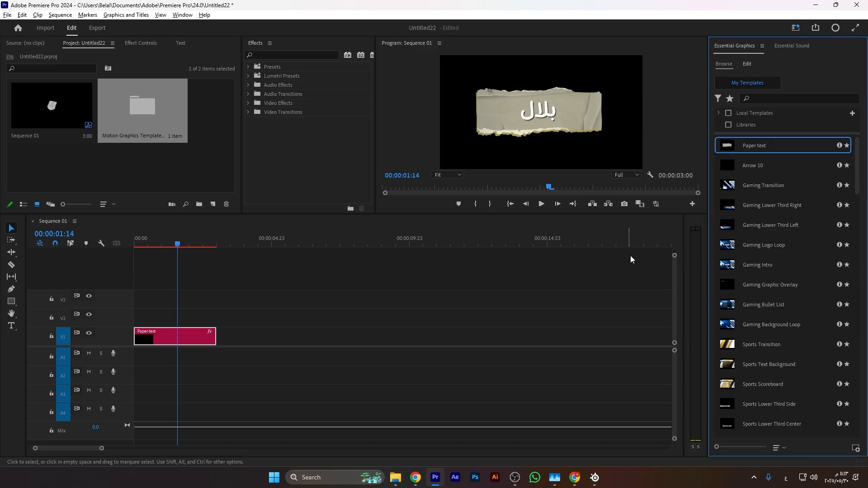
Place the Paper Image template on track V1 at about 00:00:04:00, move the playhead to 00:00:05:01, and select the clip.
{"action": "left_click_drag", "start_coordinate": [657, 208], "coordinate": [247, 335]}
{"action": "mouse_move", "coordinate": [275, 246]}
{"action": "left_mouse_down"}
{"action": "mouse_move", "coordinate": [290, 246]}
{"action": "mouse_move", "coordinate": [253, 246]}
{"action": "mouse_move", "coordinate": [271, 247]}
{"action": "left_mouse_up"}
{"action": "left_click", "coordinate": [298, 343]}
{"action": "left_click", "coordinate": [283, 334]}
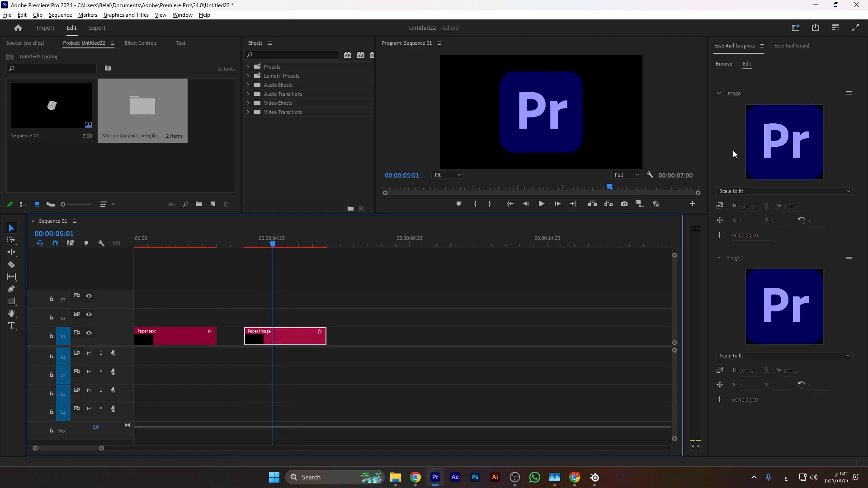
Replace the first Image placeholder of the Paper Image clip with the yellow folder picture from disk.
{"action": "left_click", "coordinate": [726, 65]}
{"action": "left_click", "coordinate": [750, 65]}
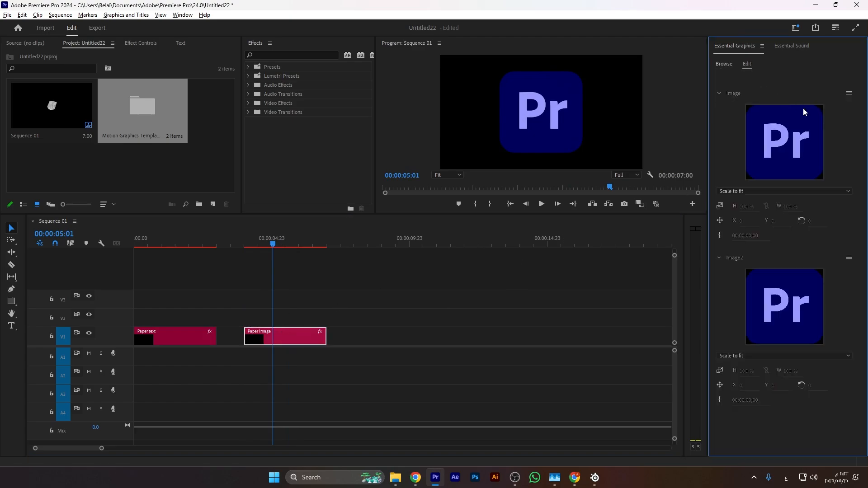
{"action": "left_click", "coordinate": [848, 94]}
{"action": "left_click", "coordinate": [821, 101]}
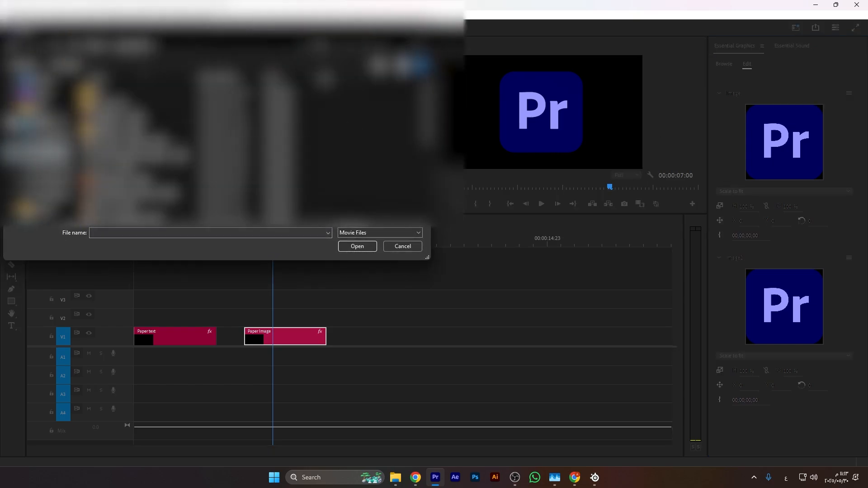
{"action": "left_click", "coordinate": [47, 143]}
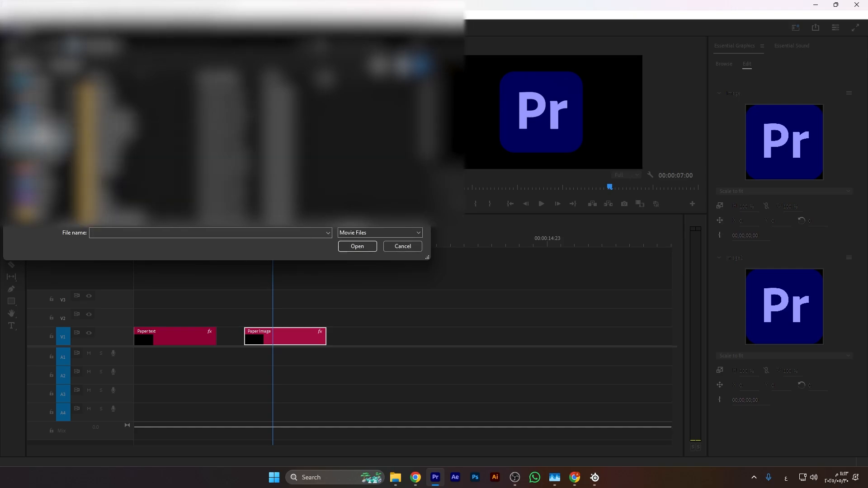
{"action": "left_click", "coordinate": [49, 156]}
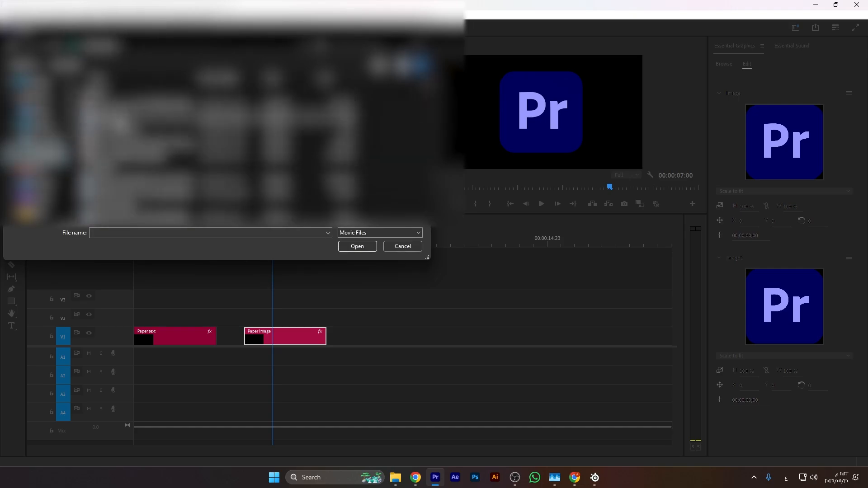
{"action": "left_click", "coordinate": [217, 168]}
{"action": "left_click", "coordinate": [350, 246]}
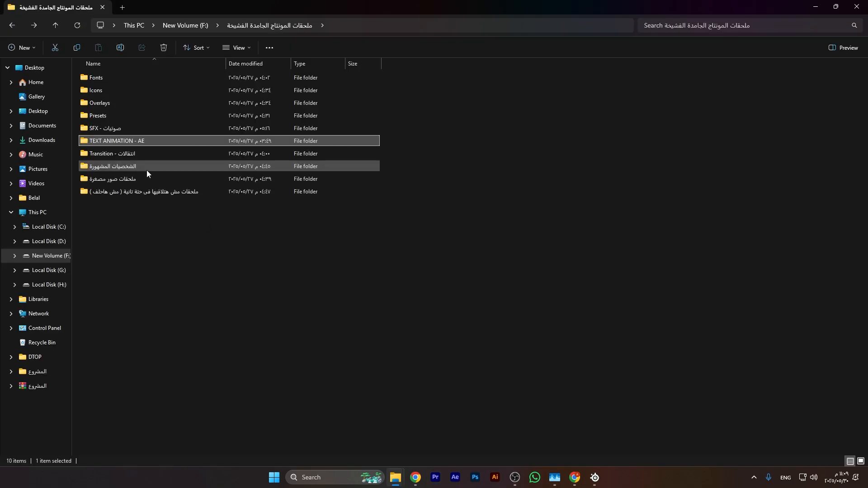
Switch to File Explorer and look through the character illustrations in the شخصيات المشهورة folder.
{"action": "double_click", "coordinate": [147, 170]}
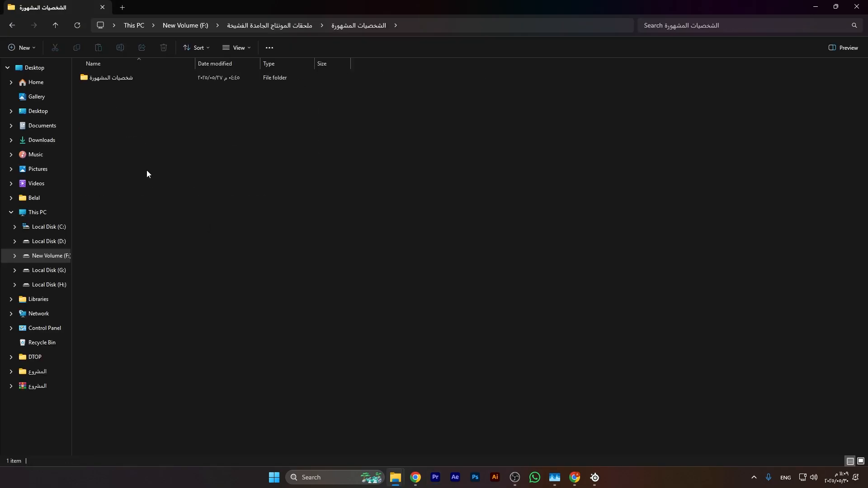
{"action": "double_click", "coordinate": [134, 80]}
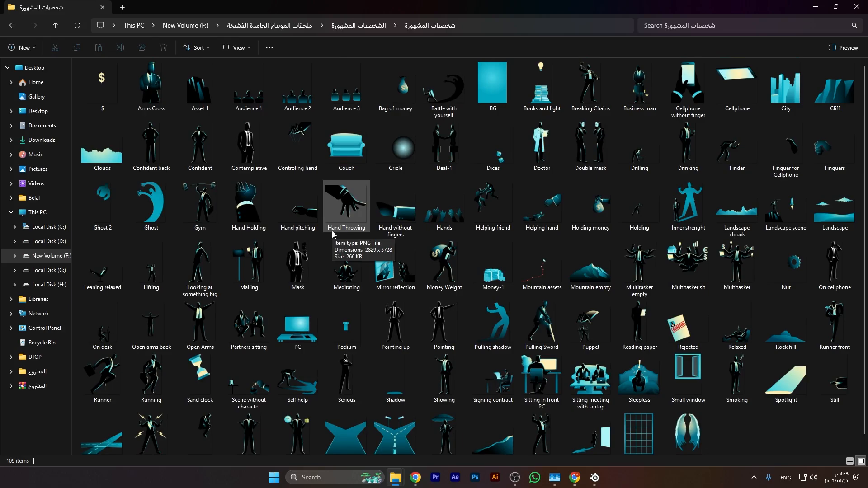
{"action": "key", "text": "alt+Left"}
{"action": "key", "text": "alt+Left"}
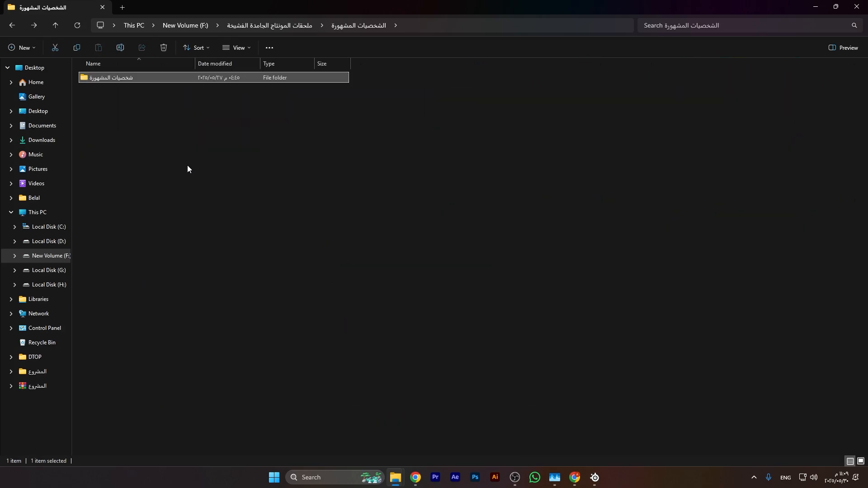
Browse the ABSTRACTS, CODM PNG and EFFECTS _ PNG folders of THUMBNAIL PACK 2, and return to Premiere Pro.
{"action": "double_click", "coordinate": [125, 91]}
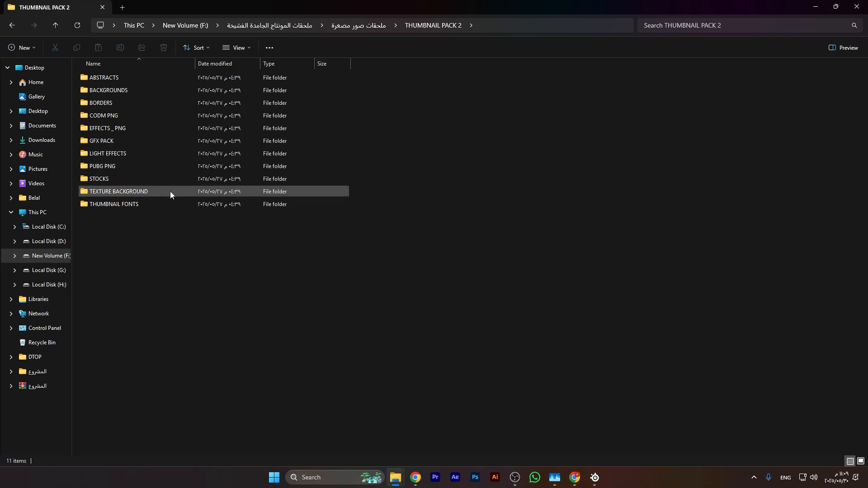
{"action": "double_click", "coordinate": [126, 76]}
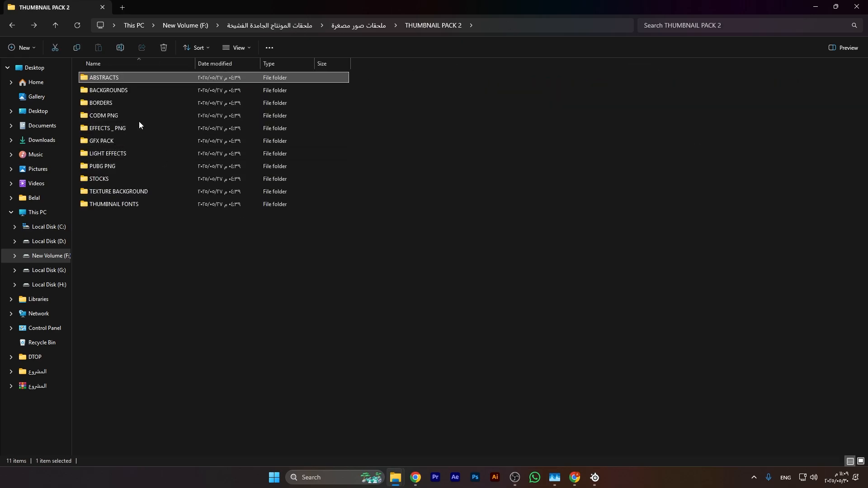
{"action": "double_click", "coordinate": [142, 115]}
{"action": "key", "text": "alt+Left"}
{"action": "left_click", "coordinate": [146, 129]}
{"action": "double_click", "coordinate": [145, 128]}
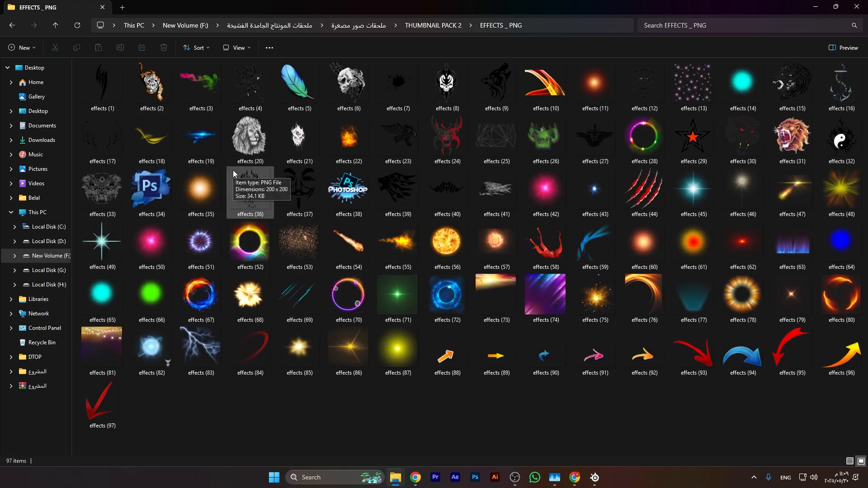
{"action": "key", "text": "alt+Tab"}
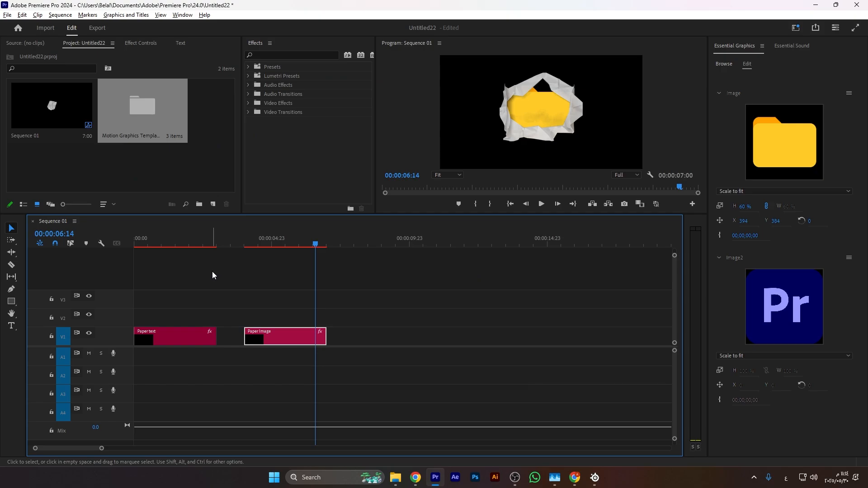